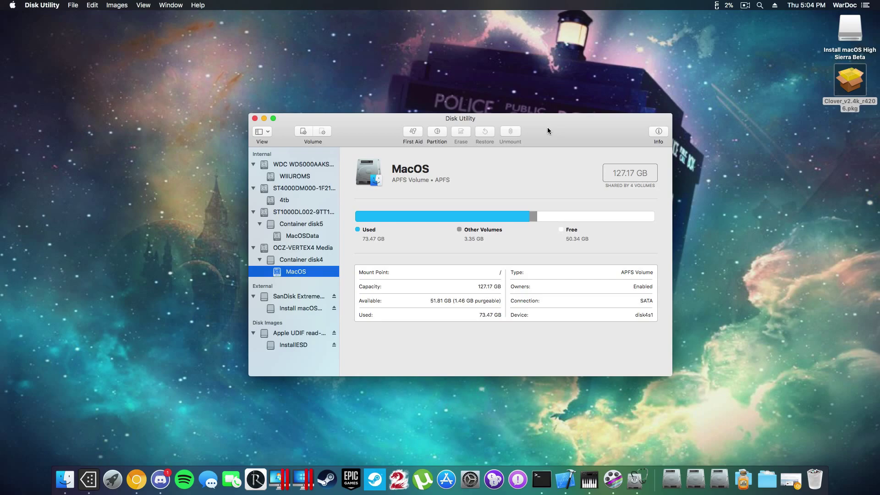
# - Rename the Install macOS High Sierra Beta volume to usb
pyautogui.moveTo(547, 127); pyautogui.dragTo(564, 120)
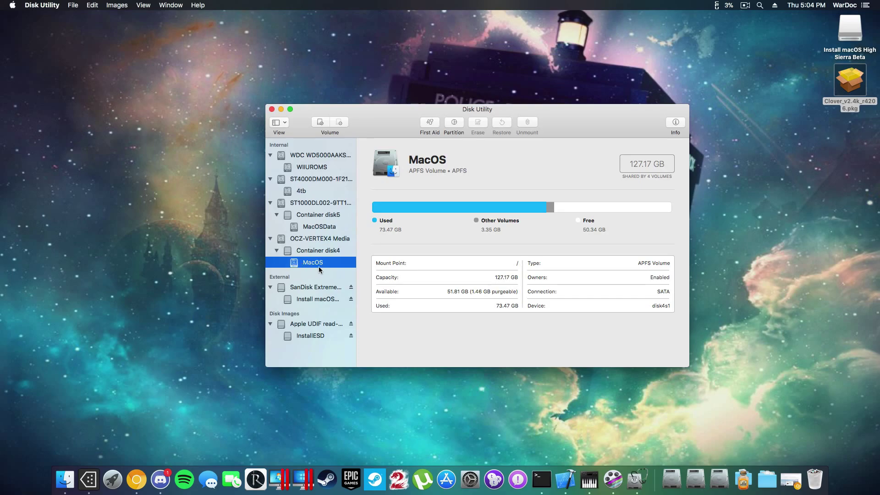
pyautogui.click(324, 301)
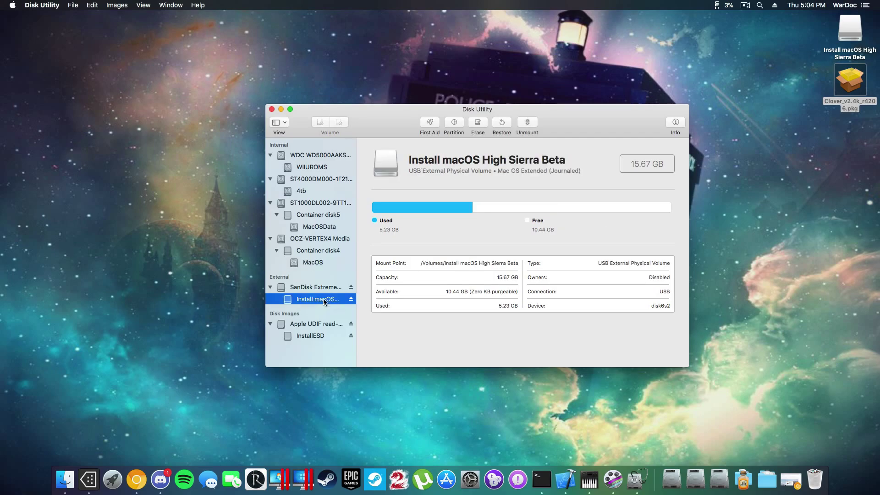
pyautogui.click(462, 166)
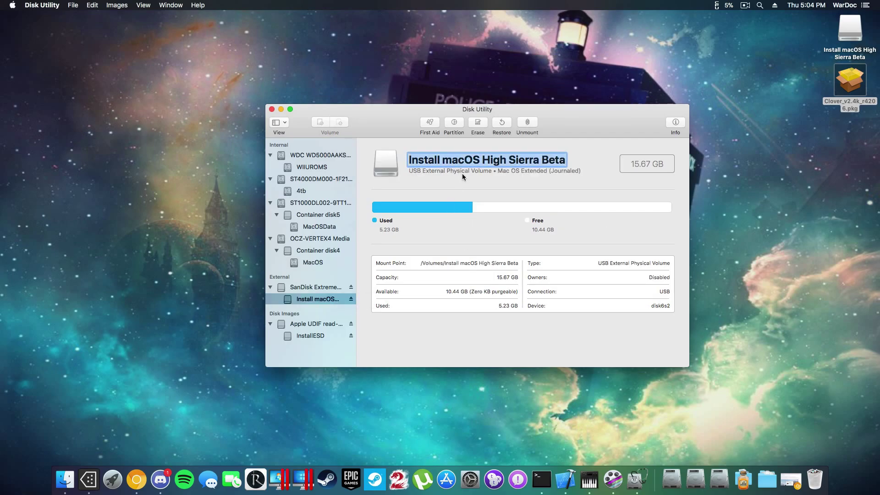
pyautogui.write('u sbv')
pyautogui.press('BackSpace')
pyautogui.press('BackSpace')
pyautogui.press('BackSpace')
pyautogui.press('BackSpace')
pyautogui.write('sb')
pyautogui.press('Return')
# - Erase the usb volume as Mac OS Extended (Journaled)
pyautogui.click(477, 123)
pyautogui.click(465, 208)
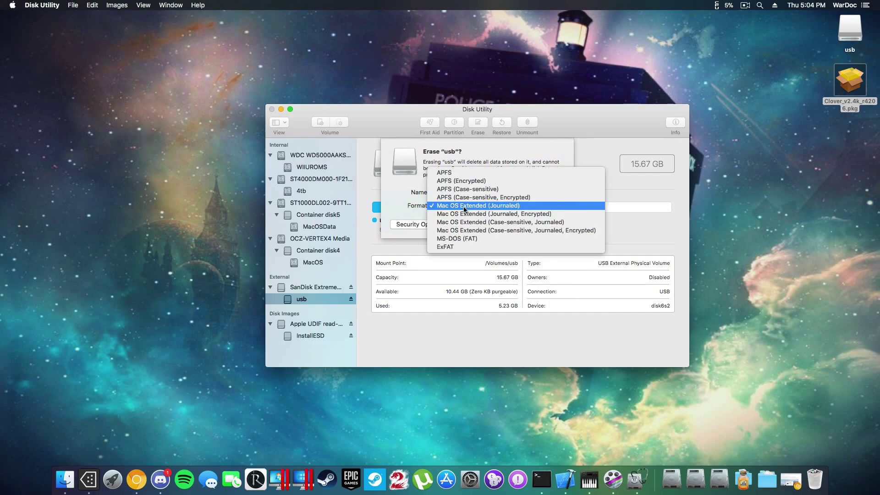
pyautogui.click(464, 209)
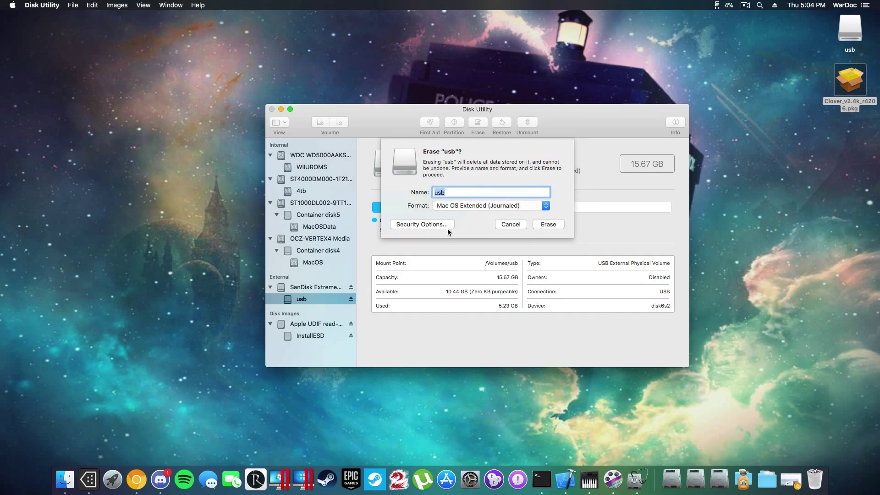
pyautogui.click(549, 224)
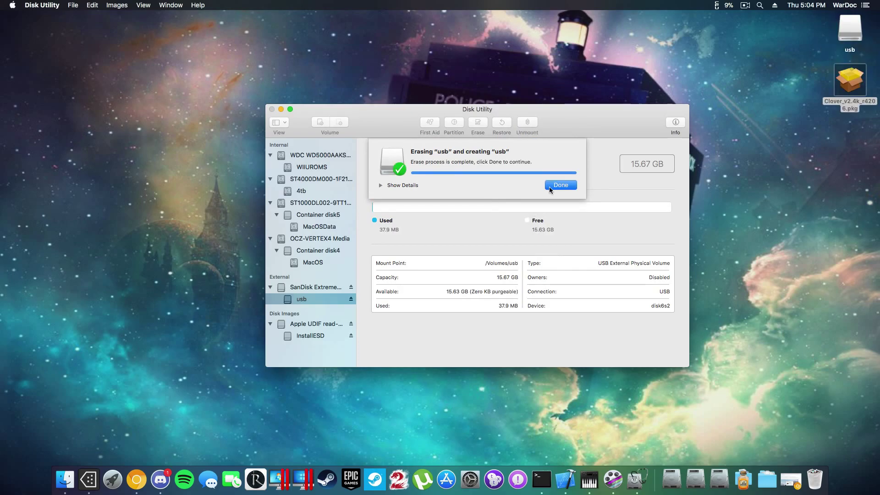
pyautogui.click(553, 186)
pyautogui.click(271, 109)
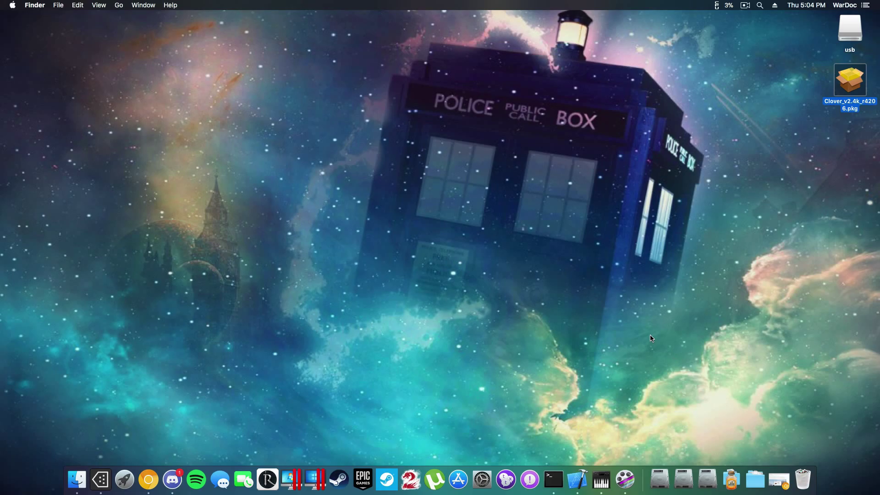
pyautogui.click(641, 279)
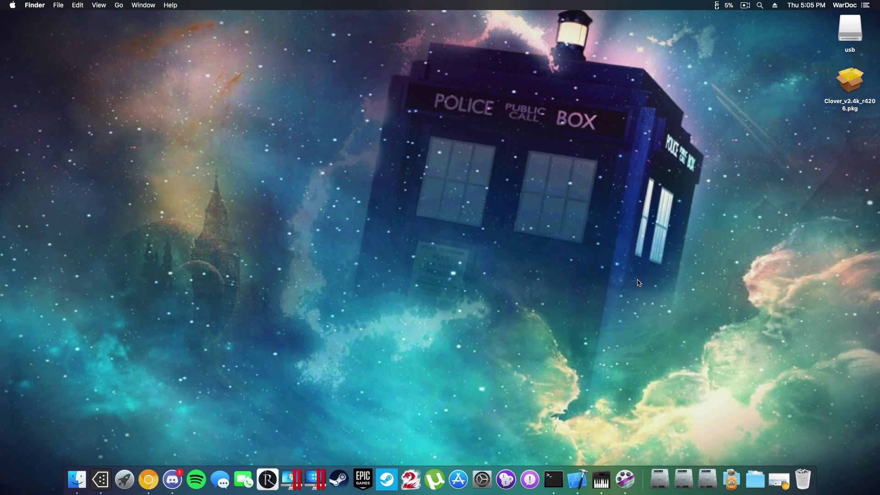
pyautogui.press('Tab')
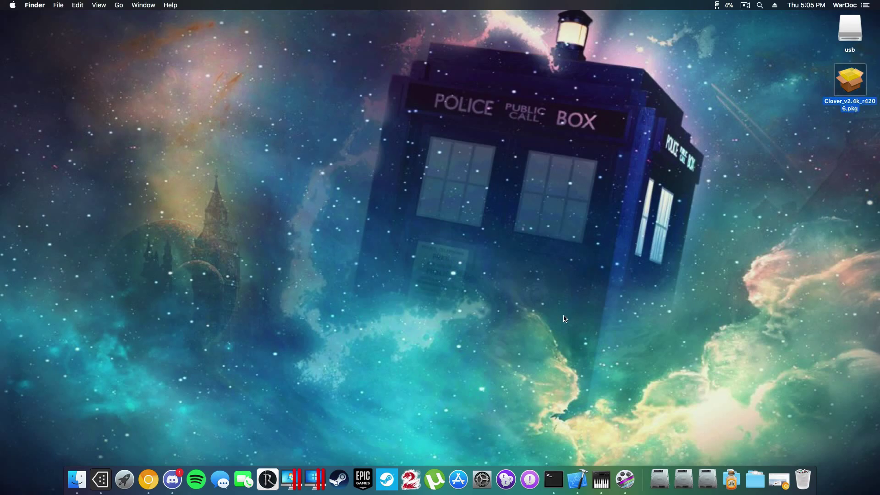
pyautogui.click(551, 353)
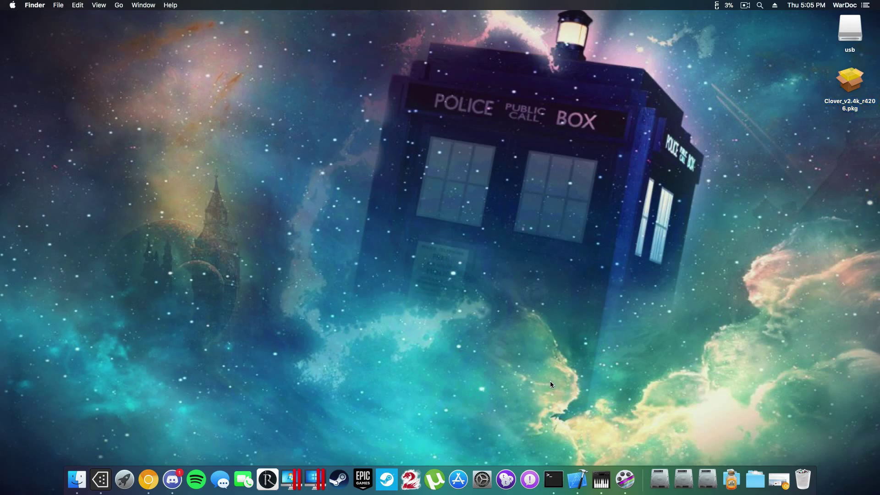
pyautogui.click(125, 480)
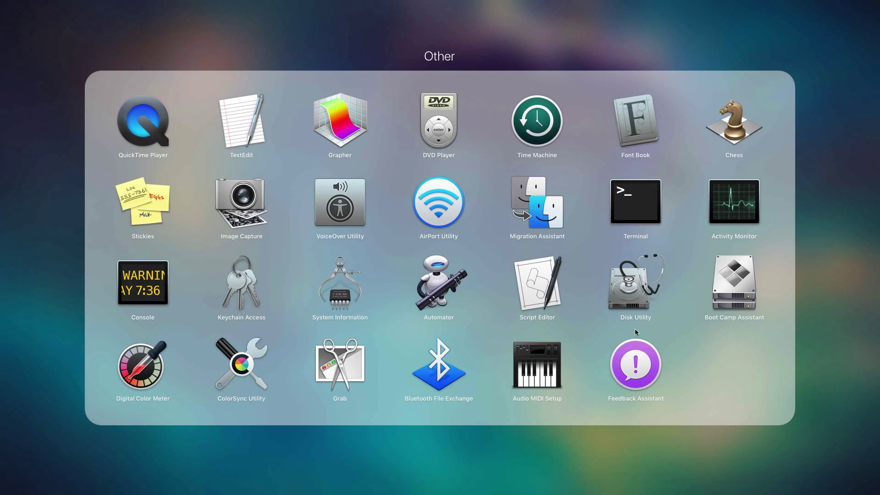
pyautogui.click(623, 436)
pyautogui.moveTo(623, 436); pyautogui.dragTo(41, 289)
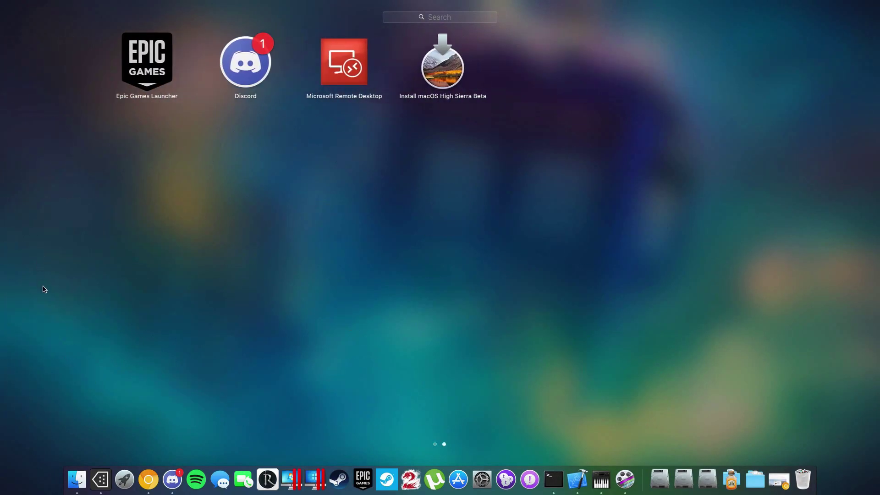
pyautogui.click(118, 391)
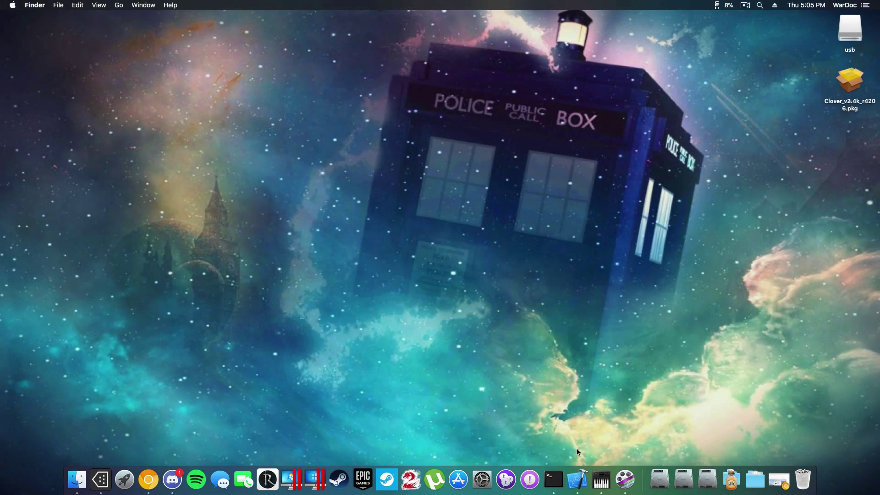
# - In Terminal, run the createinstallmedia command from the buildclover snippet and authorise it
pyautogui.click(560, 481)
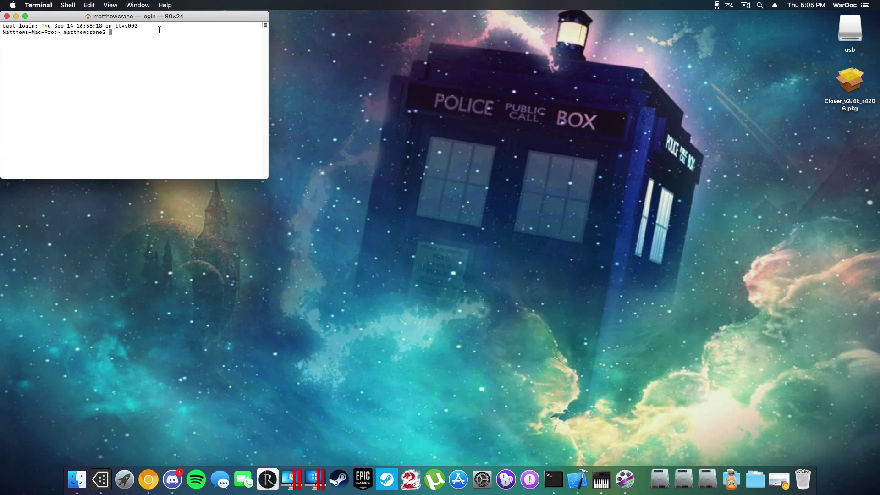
pyautogui.moveTo(160, 24); pyautogui.dragTo(382, 138)
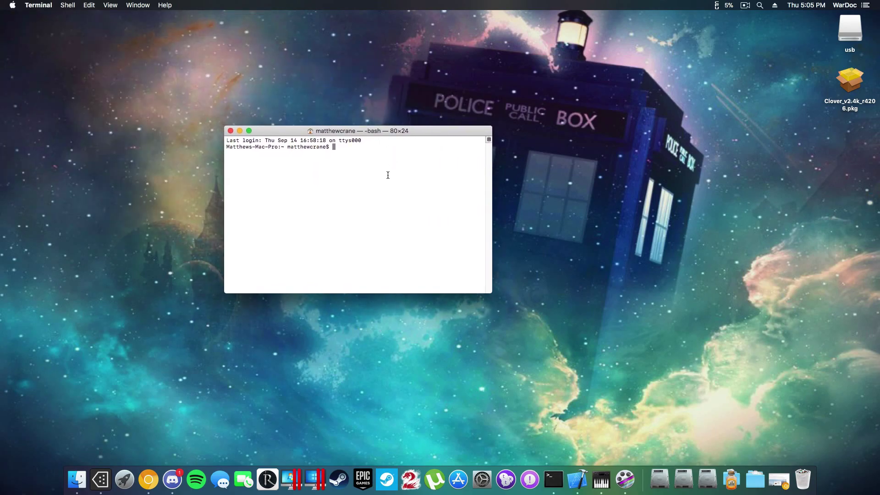
pyautogui.write('buildclover')
pyautogui.press('space')
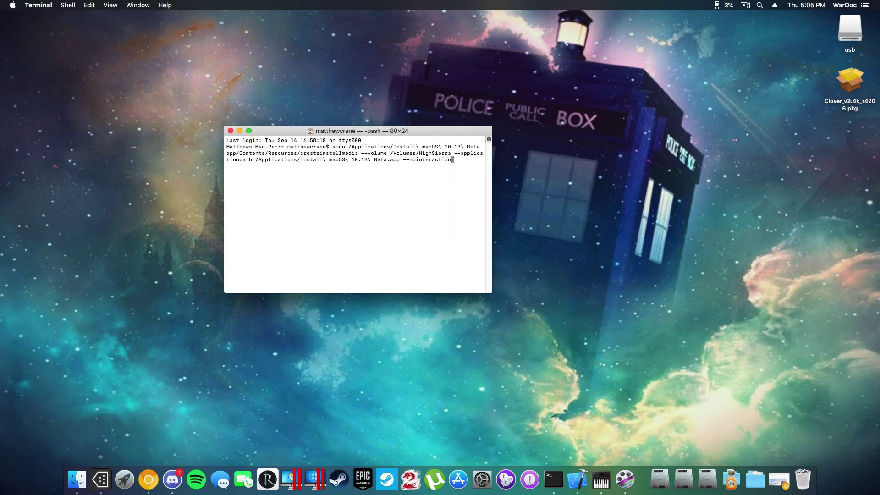
pyautogui.press('BackSpace')
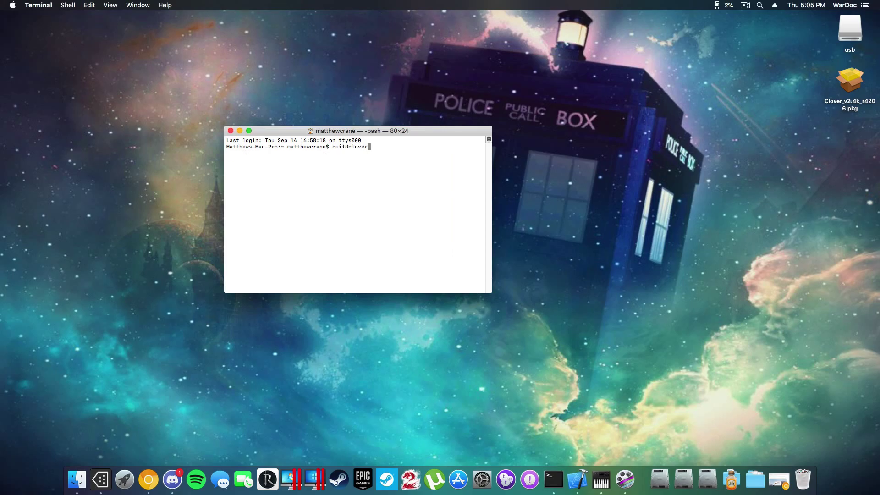
pyautogui.hotkey('ctrl', 'u')
pyautogui.hotkey('ctrl', 'y')
pyautogui.press('space')
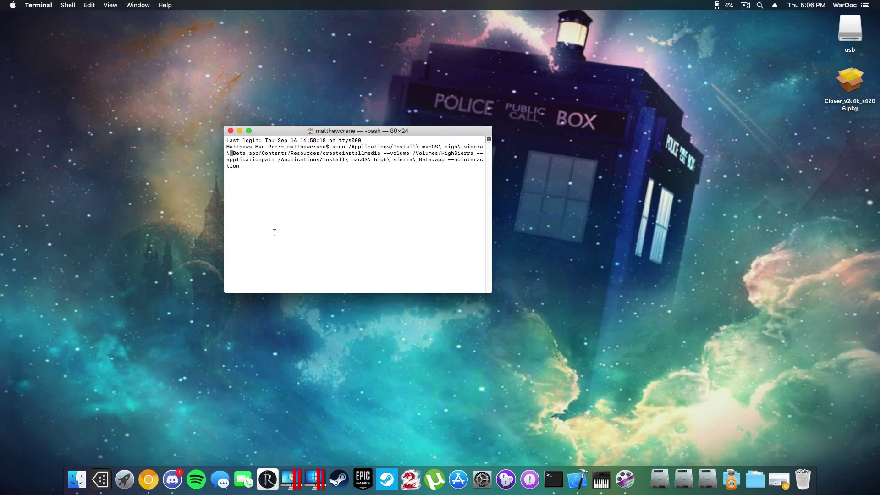
pyautogui.press('Return')
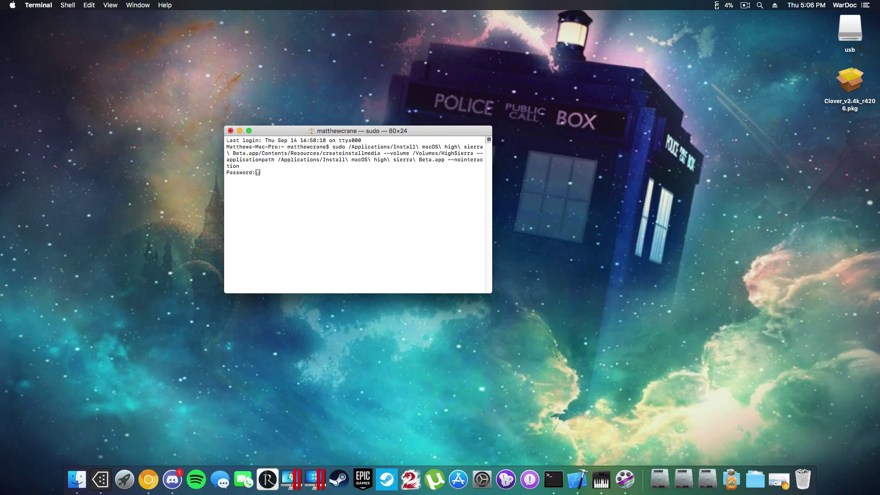
pyautogui.press('Return')
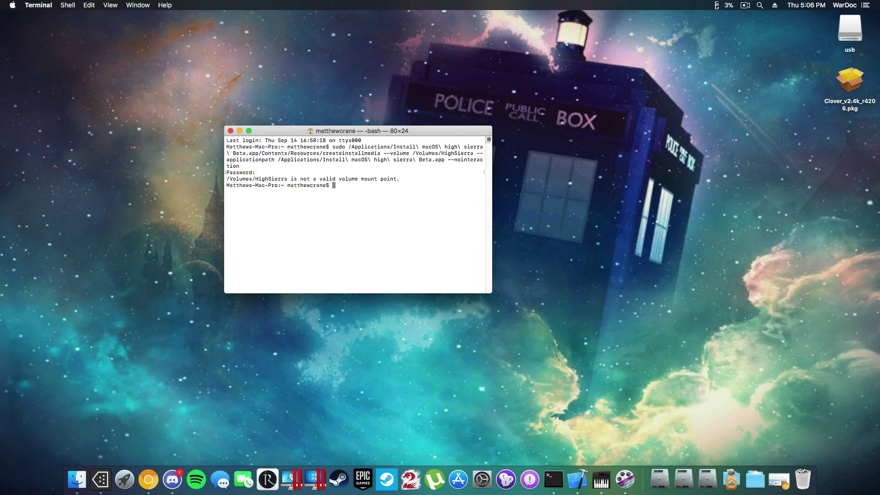
# - Rerun createinstallmedia with the volume corrected from HighSierra to /Volumes/usb
pyautogui.press('Up')
pyautogui.press('Left')
pyautogui.press('Left')
pyautogui.press('Left')
pyautogui.press('Left')
pyautogui.press('Left')
pyautogui.press('Left')
pyautogui.press('Left')
pyautogui.press('Left')
pyautogui.press('Left')
pyautogui.press('Left')
pyautogui.press('Left')
pyautogui.press('Left')
pyautogui.press('Left')
pyautogui.press('Left')
pyautogui.press('Left')
pyautogui.press('Left')
pyautogui.press('Left')
pyautogui.press('Left')
pyautogui.press('Left')
pyautogui.press('Left')
pyautogui.press('Left')
pyautogui.press('Left')
pyautogui.press('Left')
pyautogui.press('Left')
pyautogui.press('Left')
pyautogui.press('Left')
pyautogui.press('Left')
pyautogui.press('Left')
pyautogui.press('Left')
pyautogui.press('Left')
pyautogui.press('Left')
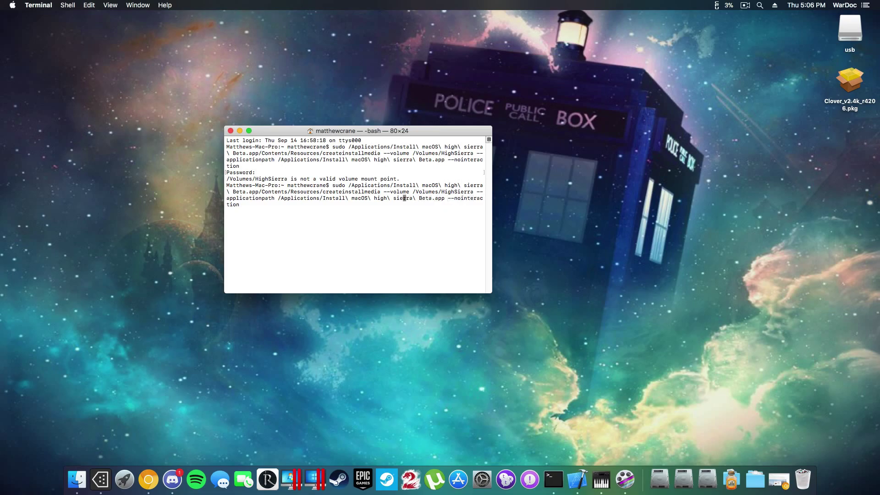
pyautogui.press('Left')
pyautogui.press('Left')
pyautogui.press('Left')
pyautogui.press('Left')
pyautogui.press('Left')
pyautogui.press('Left')
pyautogui.press('Left')
pyautogui.press('Left')
pyautogui.press('Left')
pyautogui.press('Left')
pyautogui.press('Left')
pyautogui.press('Left')
pyautogui.press('Left')
pyautogui.press('Left')
pyautogui.press('Left')
pyautogui.press('Left')
pyautogui.press('Left')
pyautogui.press('Left')
pyautogui.press('Left')
pyautogui.press('Left')
pyautogui.press('Left')
pyautogui.press('Left')
pyautogui.press('Left')
pyautogui.press('Left')
pyautogui.press('Left')
pyautogui.press('Left')
pyautogui.press('Left')
pyautogui.press('Left')
pyautogui.press('Left')
pyautogui.press('Left')
pyautogui.press('Left')
pyautogui.press('Left')
pyautogui.press('Left')
pyautogui.press('Left')
pyautogui.press('Left')
pyautogui.press('Left')
pyautogui.press('Left')
pyautogui.press('Left')
pyautogui.press('Left')
pyautogui.press('Left')
pyautogui.press('Left')
pyautogui.press('Left')
pyautogui.press('Left')
pyautogui.press('Left')
pyautogui.press('Right')
pyautogui.press('BackSpace')
pyautogui.press('BackSpace')
pyautogui.press('BackSpace')
pyautogui.press('BackSpace')
pyautogui.press('BackSpace')
pyautogui.press('BackSpace')
pyautogui.press('BackSpace')
pyautogui.press('BackSpace')
pyautogui.press('BackSpace')
pyautogui.press('BackSpace')
pyautogui.press('BackSpace')
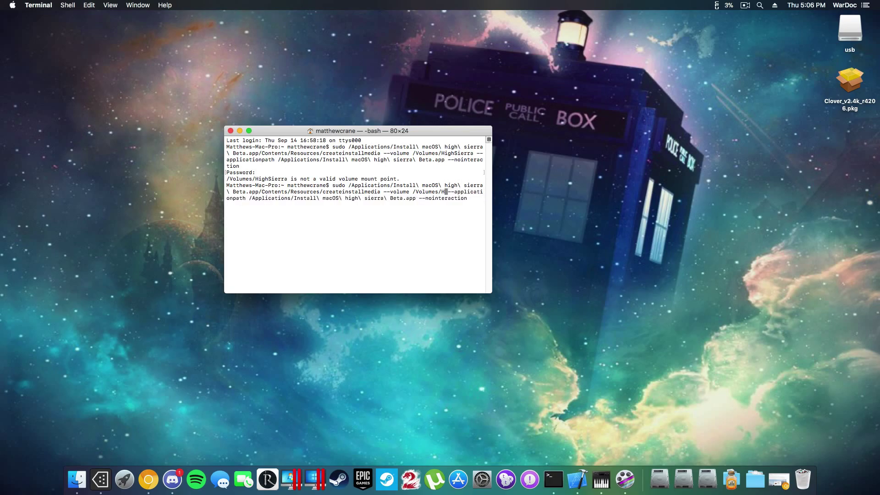
pyautogui.write('usb')
pyautogui.press('Return')
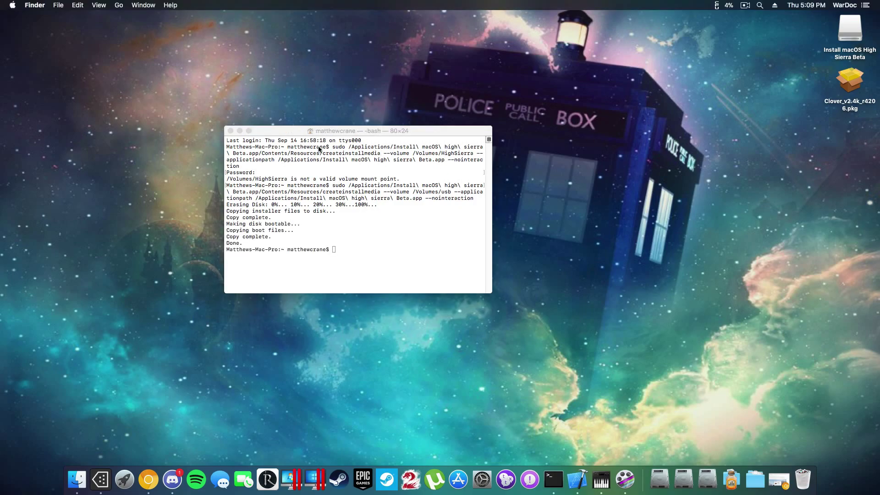
pyautogui.moveTo(333, 124); pyautogui.dragTo(375, 151)
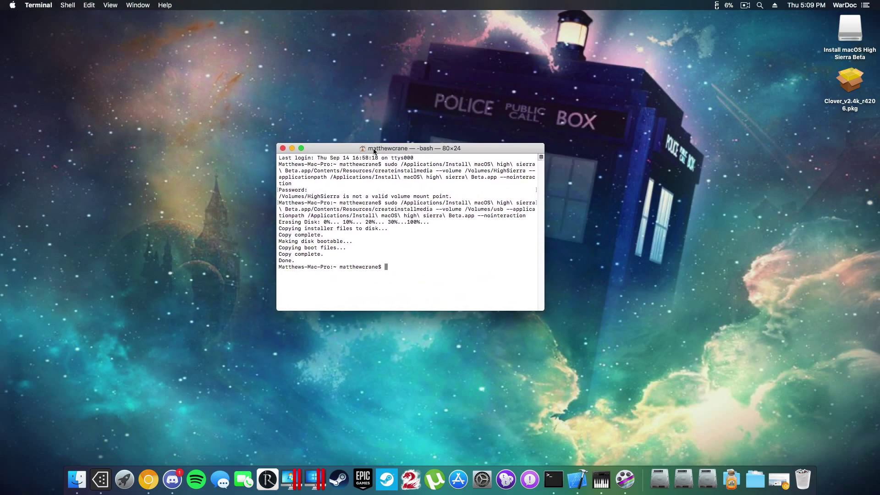
# - Close Terminal, launch the Clover installer package and proceed to Change Install Location
pyautogui.click(283, 148)
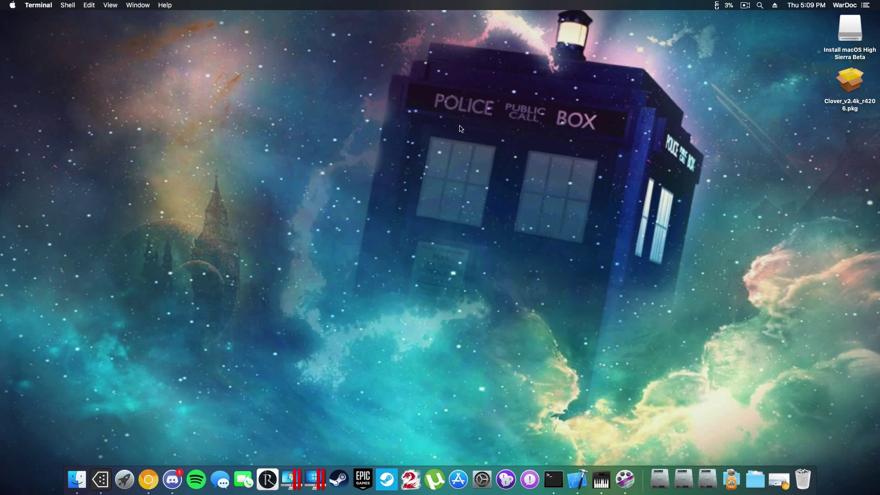
pyautogui.doubleClick(852, 84)
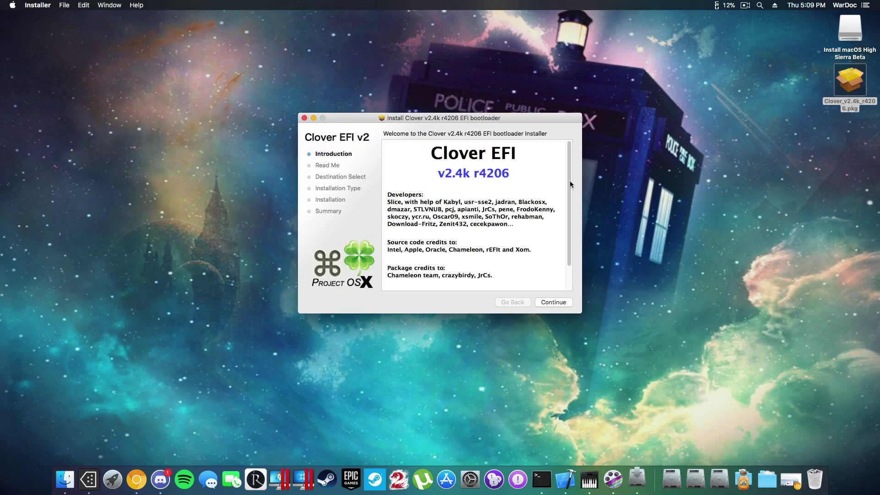
pyautogui.click(546, 303)
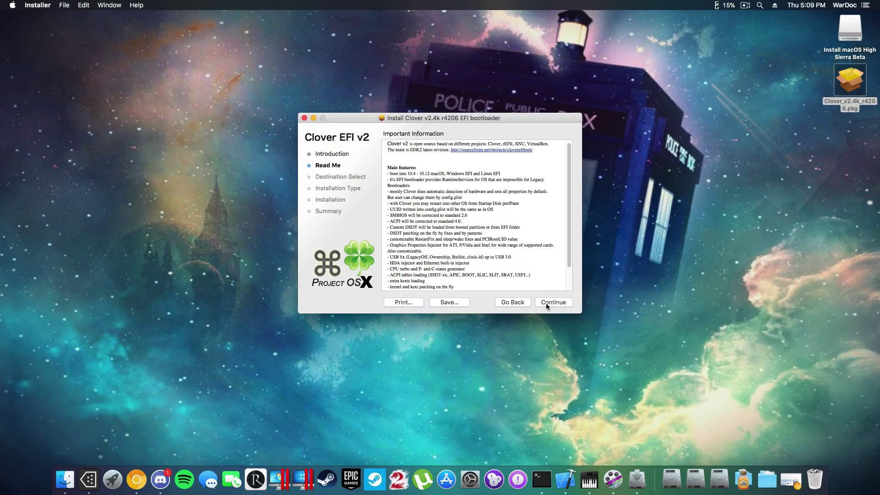
pyautogui.click(546, 303)
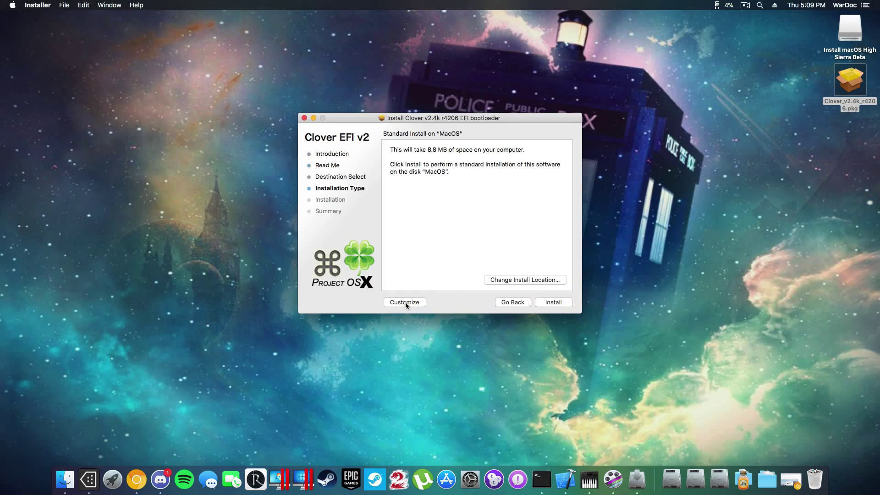
pyautogui.click(536, 281)
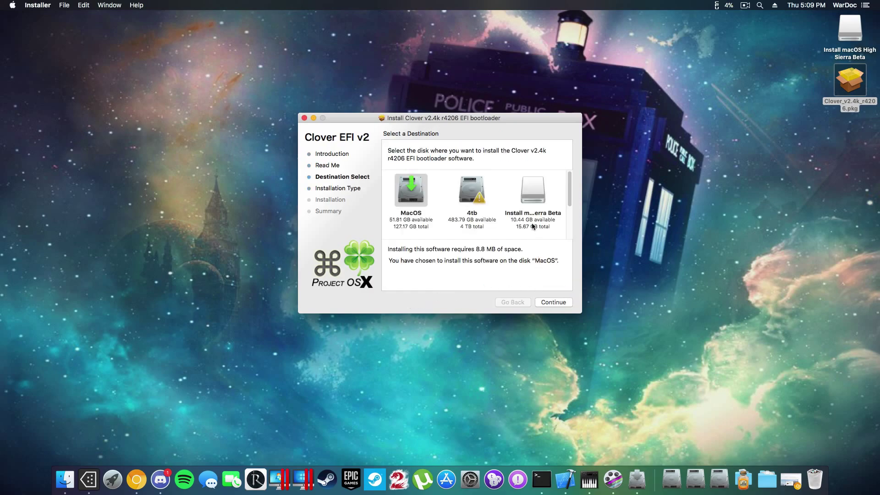
# - Target Install macOS High Sierra Beta and customise Clover for UEFI booting only with the BGM theme
pyautogui.click(534, 194)
pyautogui.click(554, 302)
pyautogui.click(389, 302)
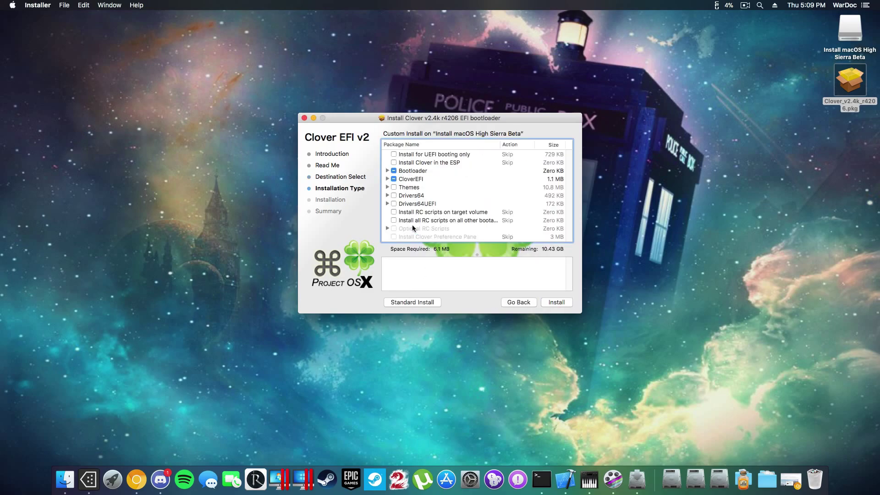
pyautogui.click(394, 155)
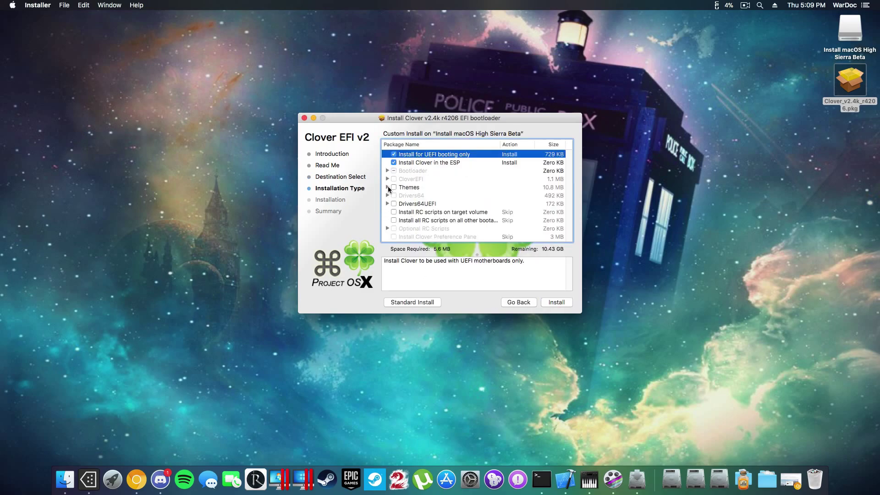
pyautogui.click(388, 186)
pyautogui.click(401, 195)
pyautogui.click(402, 196)
pyautogui.click(387, 187)
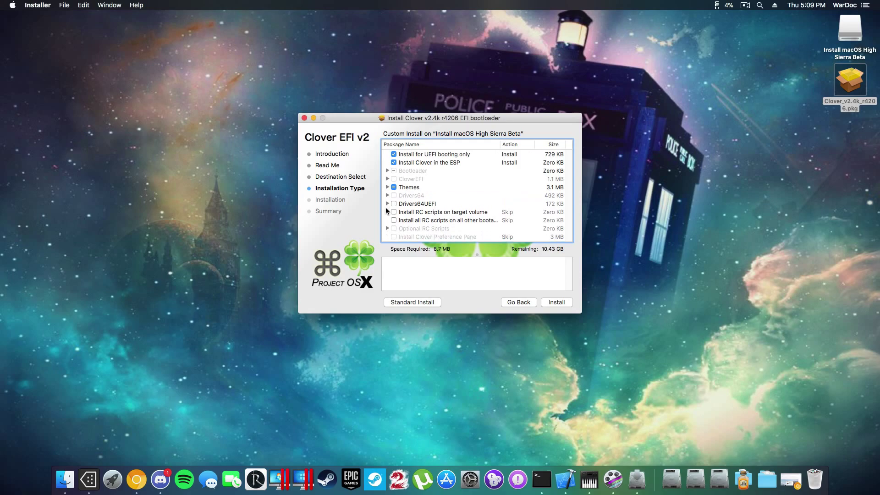
# - Include OsxAptioFixDrv-64 instead of OsxAptioFix2Drv-64 and start the authorised install
pyautogui.click(387, 203)
pyautogui.scroll(-4, 415, 207)
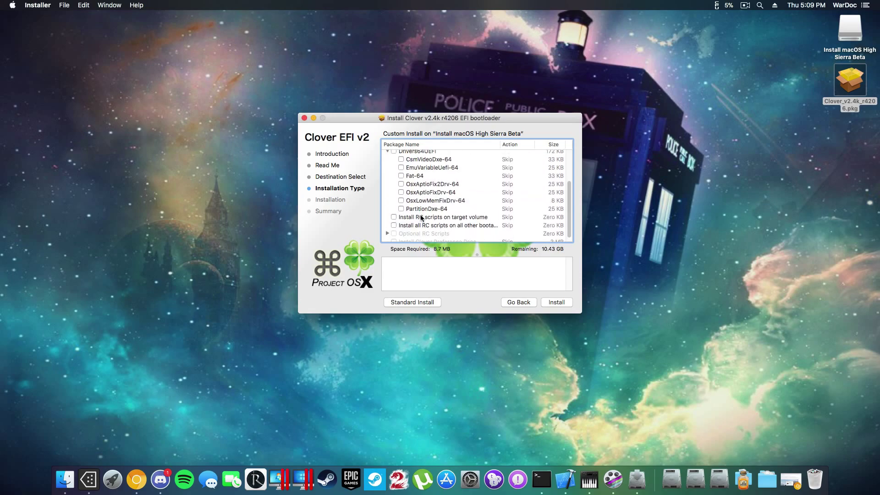
pyautogui.click(402, 186)
pyautogui.click(401, 184)
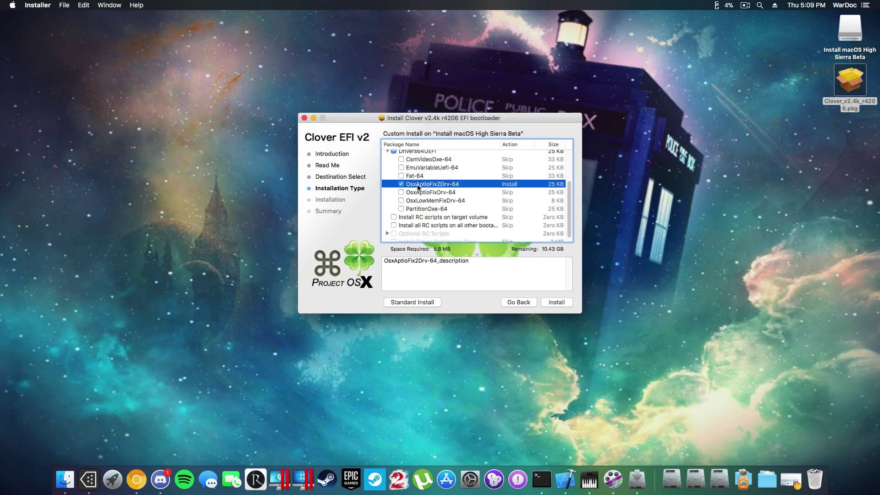
pyautogui.scroll(5, 433, 226)
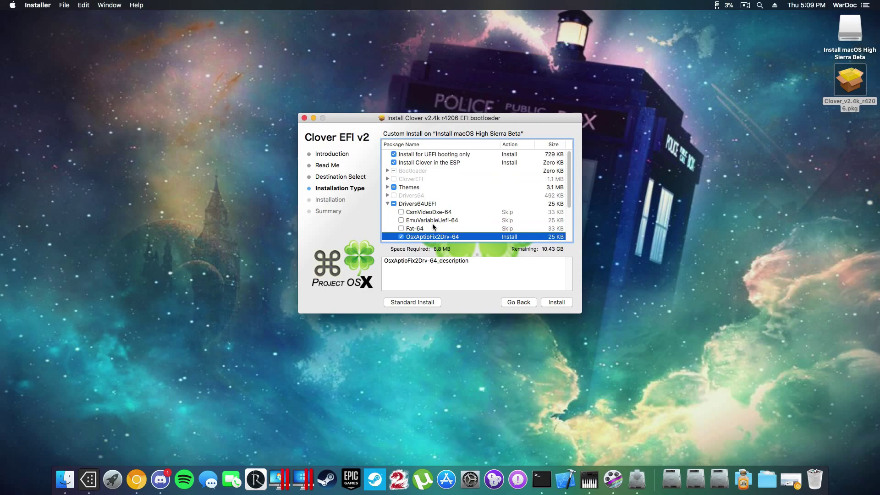
pyautogui.scroll(-3, 433, 223)
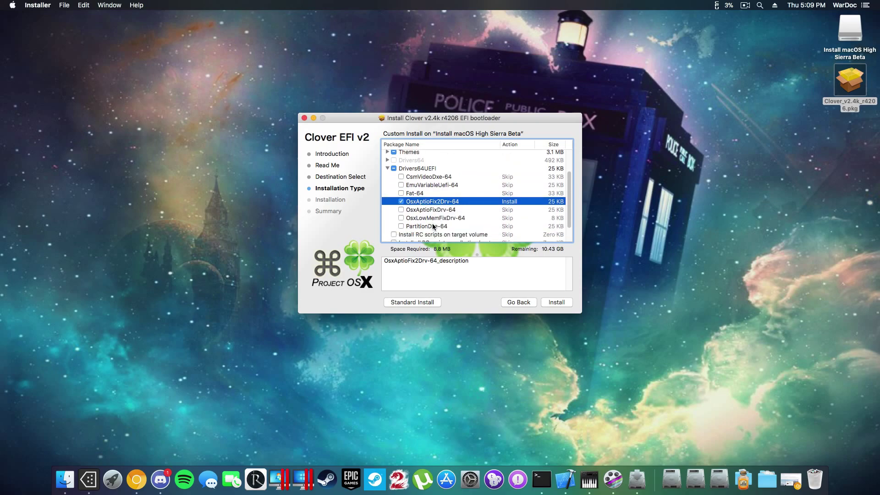
pyautogui.click(401, 202)
pyautogui.click(401, 210)
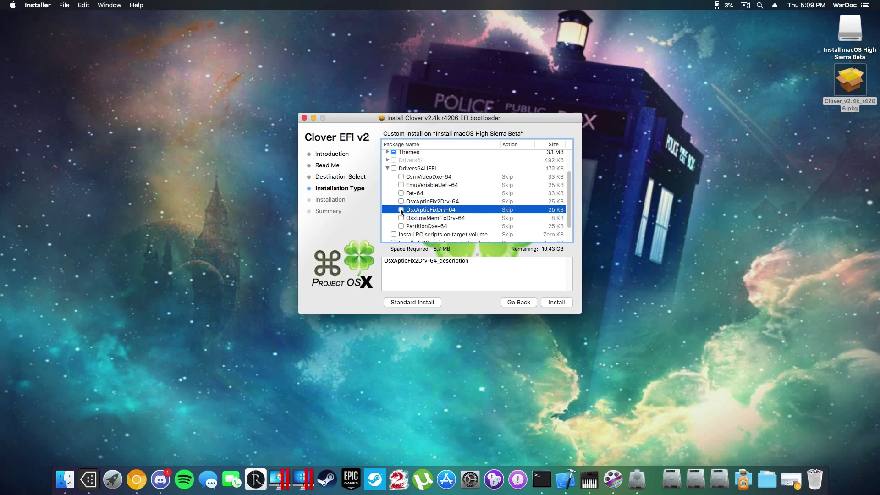
pyautogui.click(555, 302)
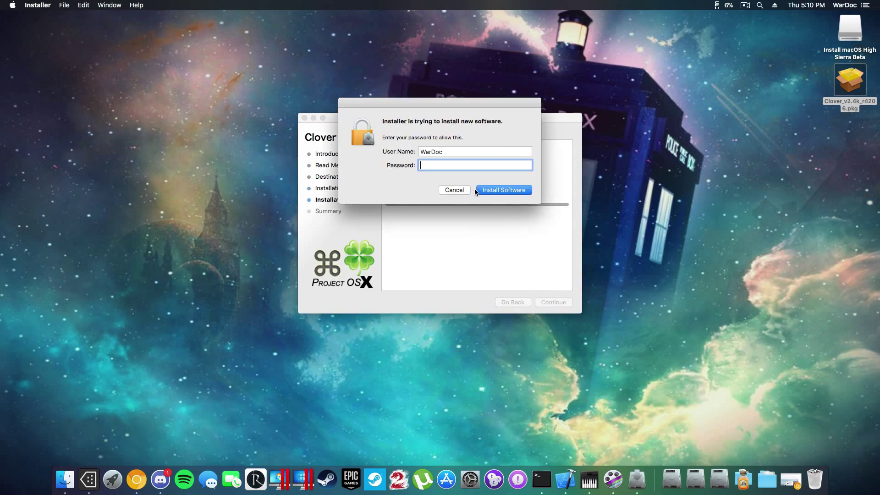
pyautogui.press('Return')
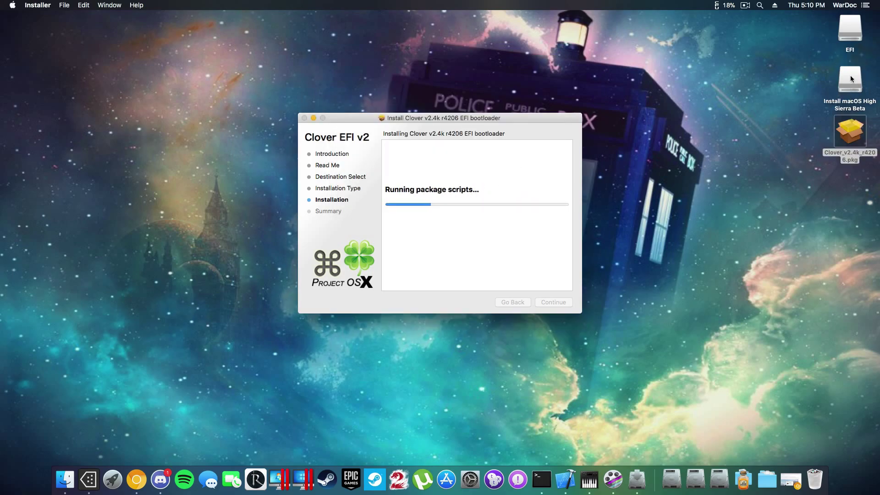
# - Open the EFI volume, close the finished Clover installer and trash config.plist from CLOVER
pyautogui.doubleClick(850, 29)
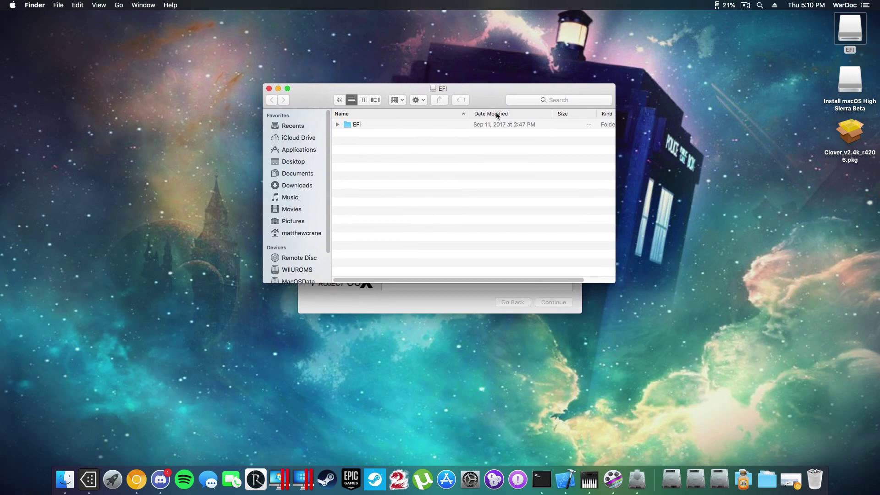
pyautogui.moveTo(493, 101); pyautogui.dragTo(479, 170)
pyautogui.moveTo(477, 118); pyautogui.dragTo(673, 42)
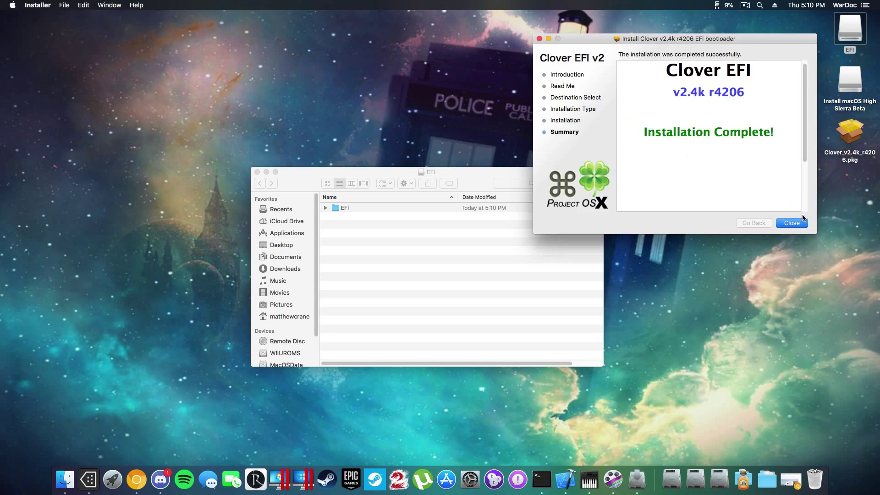
pyautogui.click(791, 223)
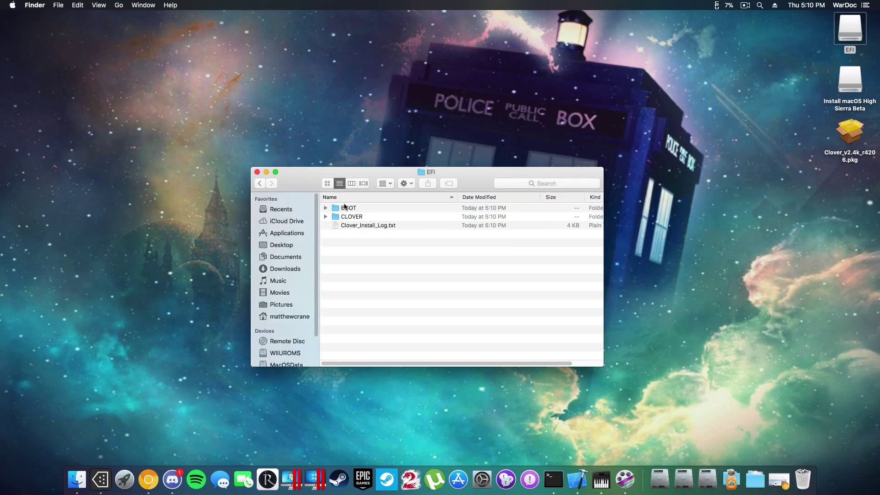
pyautogui.doubleClick(353, 219)
pyautogui.rightClick(355, 225)
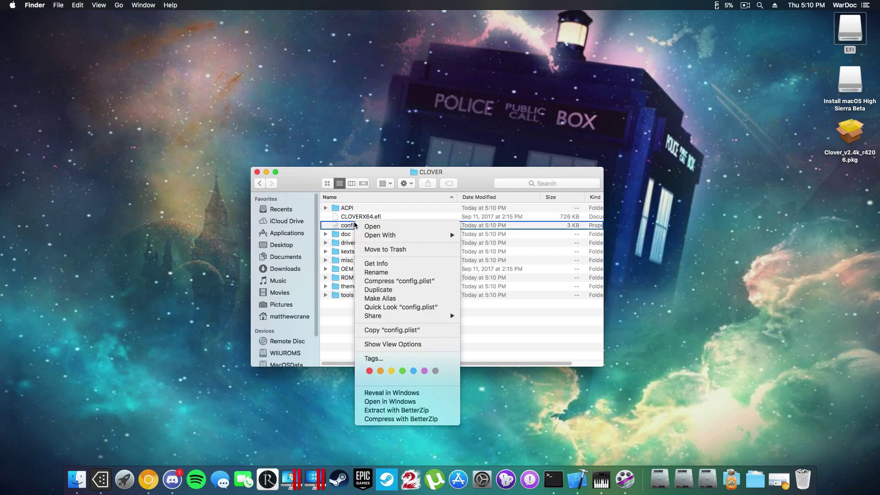
pyautogui.click(383, 250)
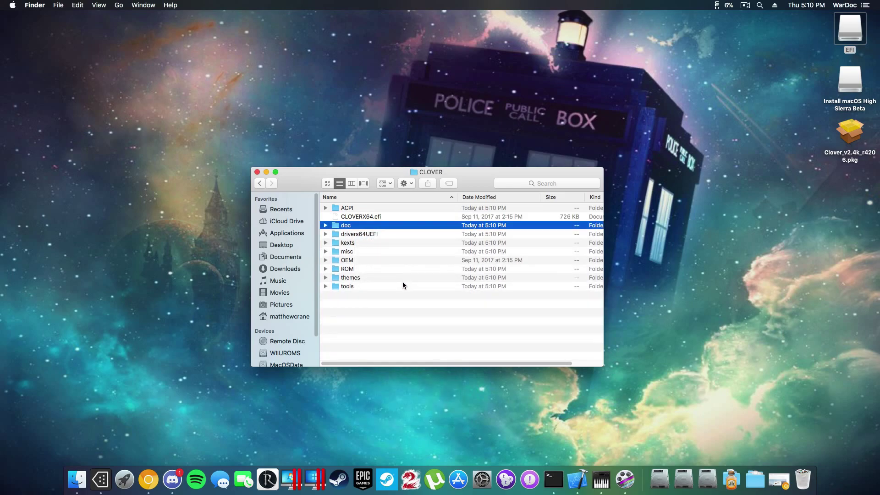
pyautogui.doubleClick(370, 234)
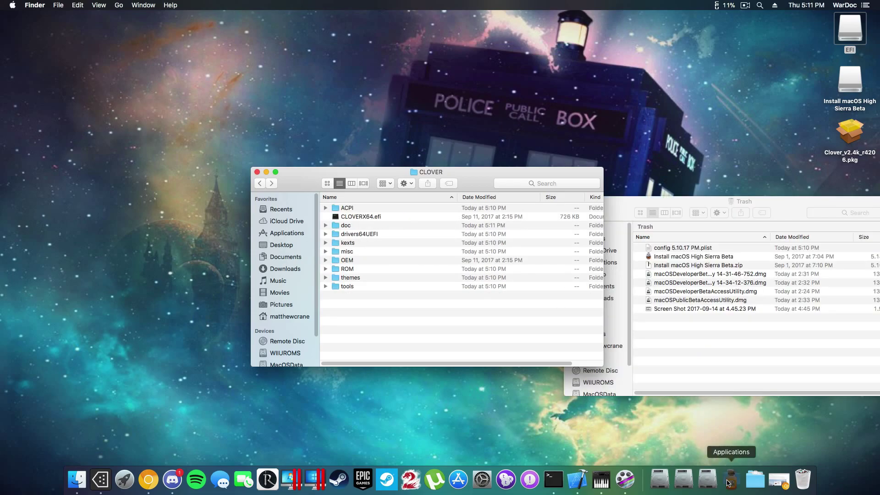
# - Launch Clover Configurator, view the EFI partitions and create the new Untitled 2 configuration
pyautogui.click(732, 480)
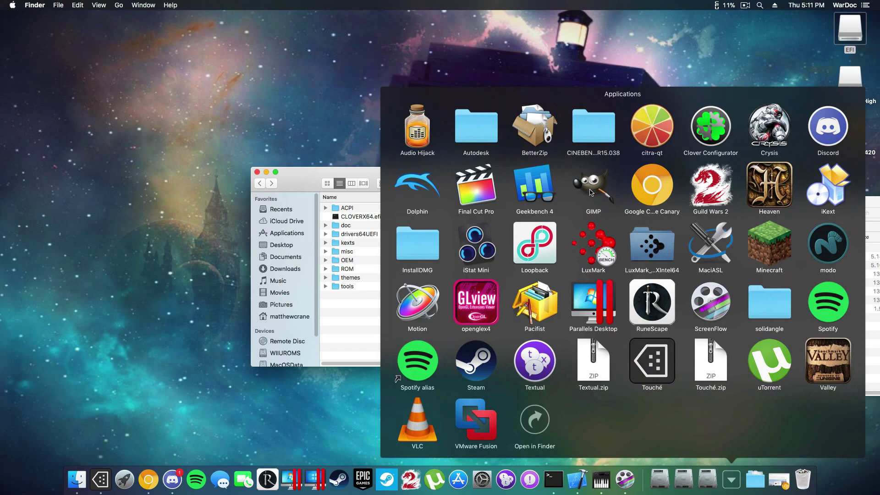
pyautogui.click(711, 126)
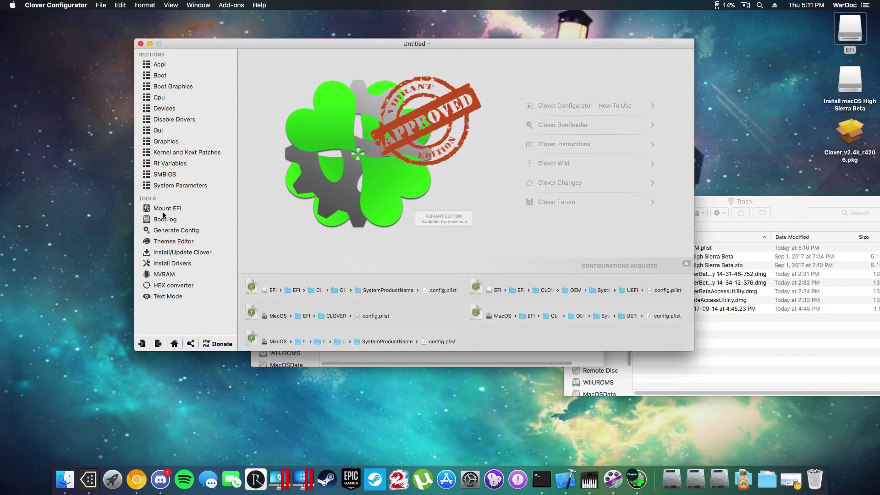
pyautogui.click(165, 214)
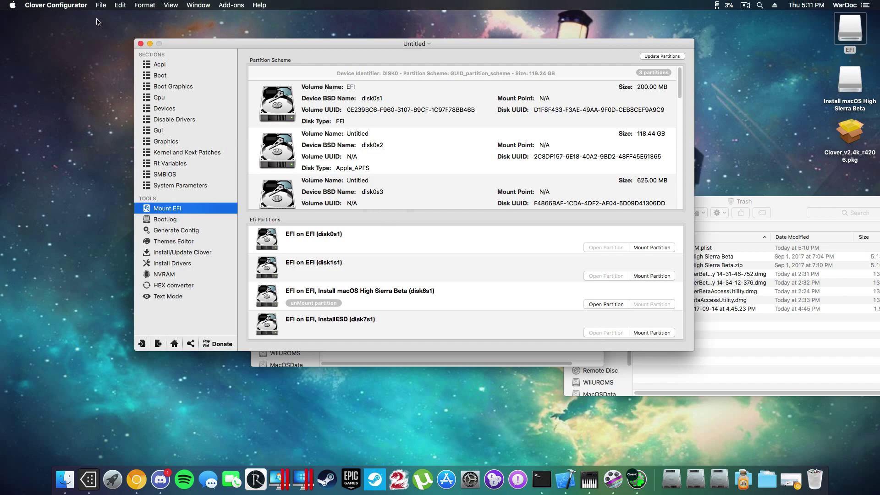
pyautogui.click(101, 5)
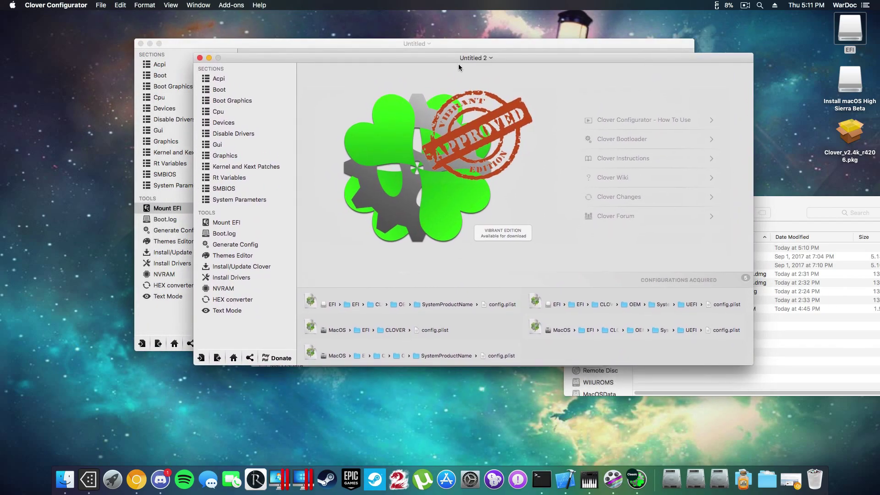
pyautogui.moveTo(459, 66); pyautogui.dragTo(438, 96)
pyautogui.click(101, 5)
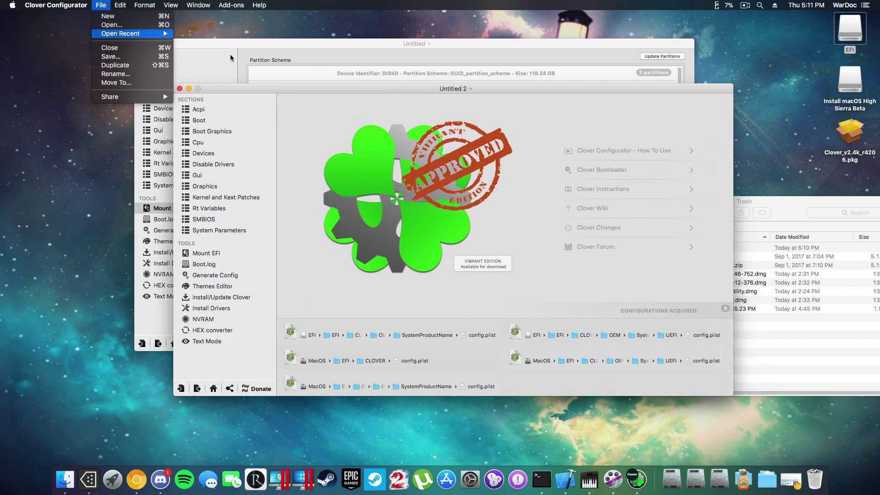
pyautogui.click(304, 120)
pyautogui.moveTo(304, 120); pyautogui.dragTo(302, 154)
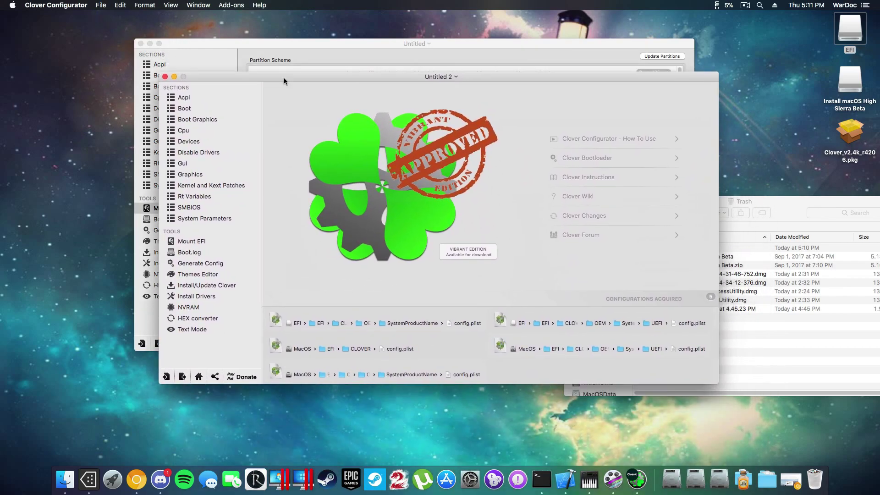
# - Add DSDT patches EHC1 to EH01, EHC2 to EH02, EUSB to EH01 and USBE to EH02
pyautogui.click(184, 97)
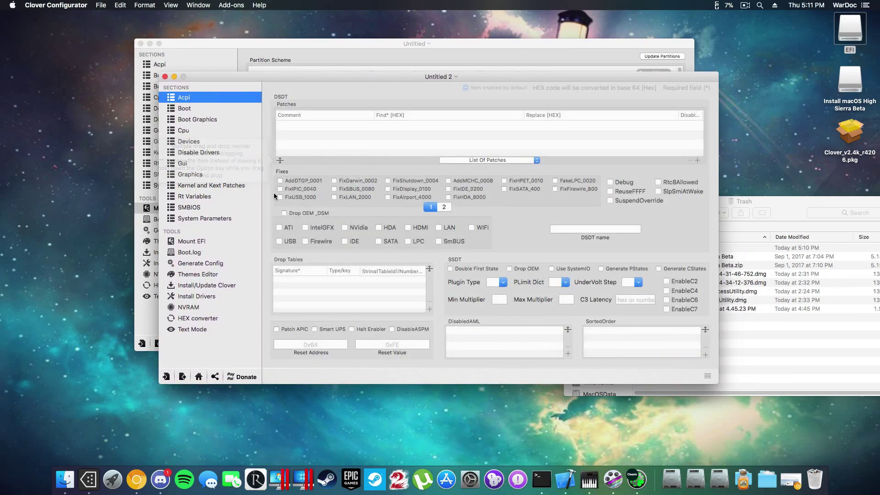
pyautogui.click(514, 162)
pyautogui.click(498, 172)
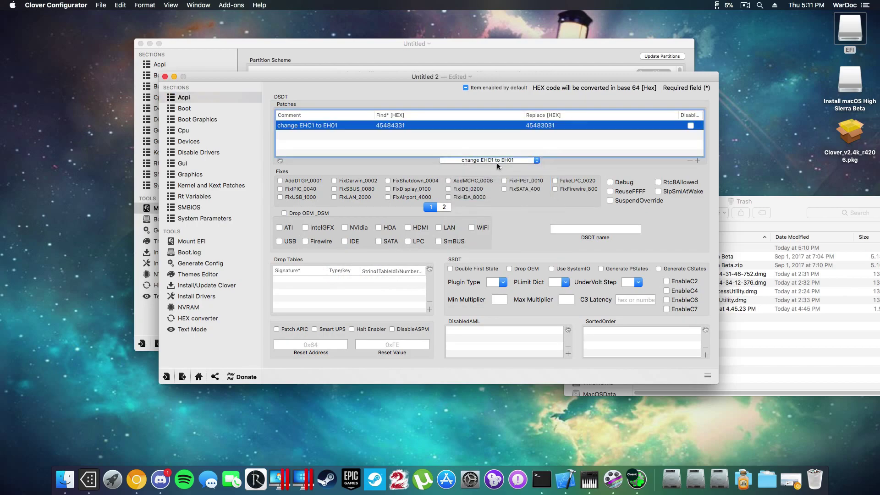
pyautogui.click(497, 161)
pyautogui.click(493, 168)
pyautogui.click(491, 161)
pyautogui.click(489, 167)
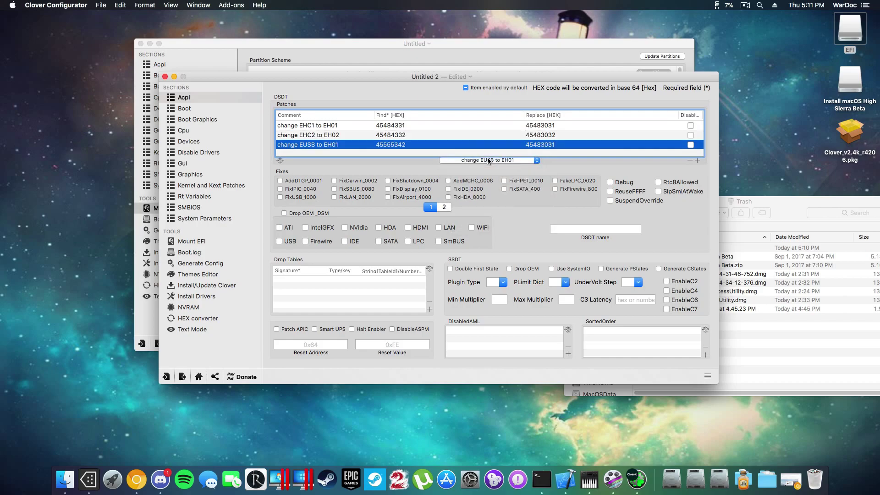
pyautogui.click(489, 161)
pyautogui.click(492, 170)
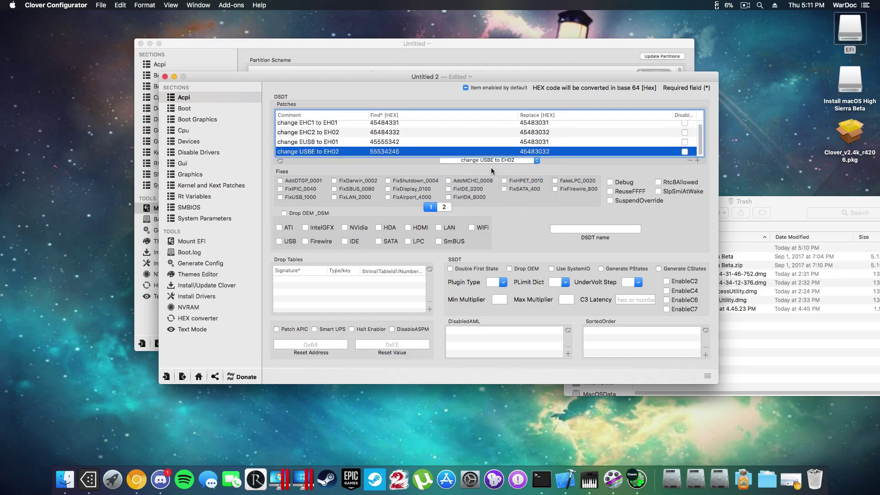
pyautogui.click(491, 161)
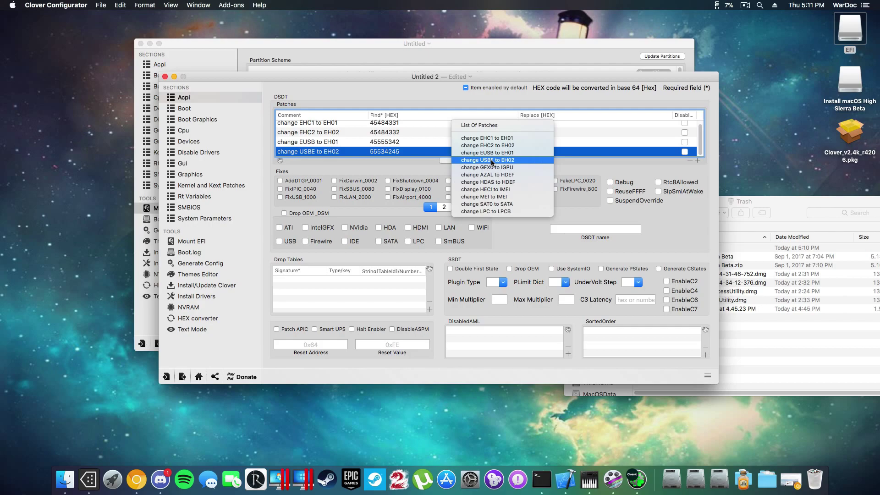
pyautogui.click(491, 161)
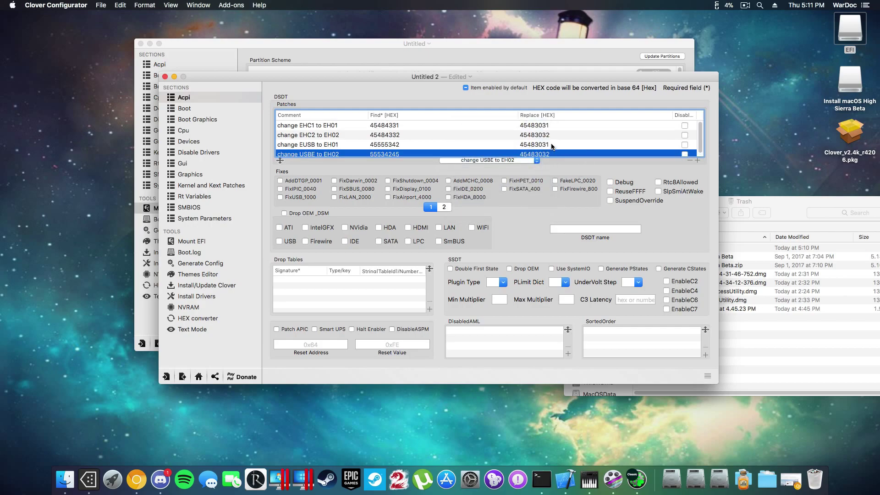
pyautogui.scroll(-1, 552, 147)
# - In Boot, enable Verbose (-v) and enter -liluforce in Custom Flags
pyautogui.click(185, 108)
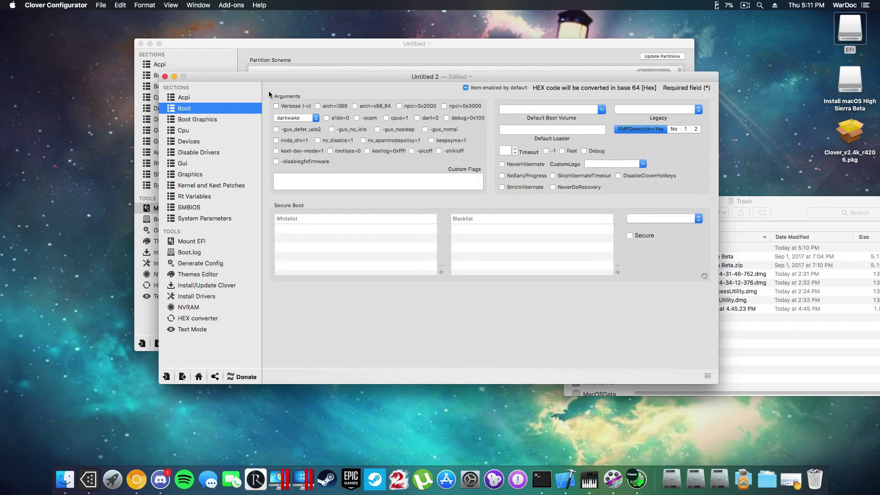
pyautogui.click(276, 106)
pyautogui.click(337, 186)
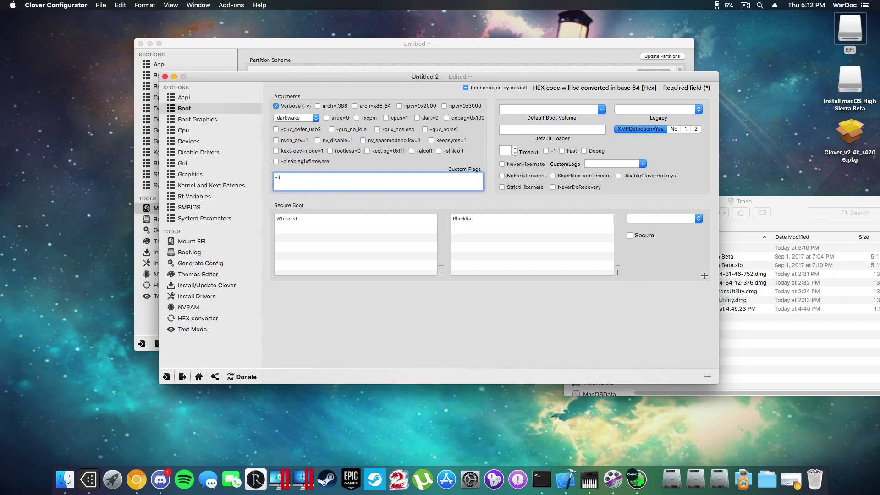
pyautogui.write('-liluforce')
# - Apply the MacPro6,1 model profile in SMBIOS
pyautogui.click(198, 205)
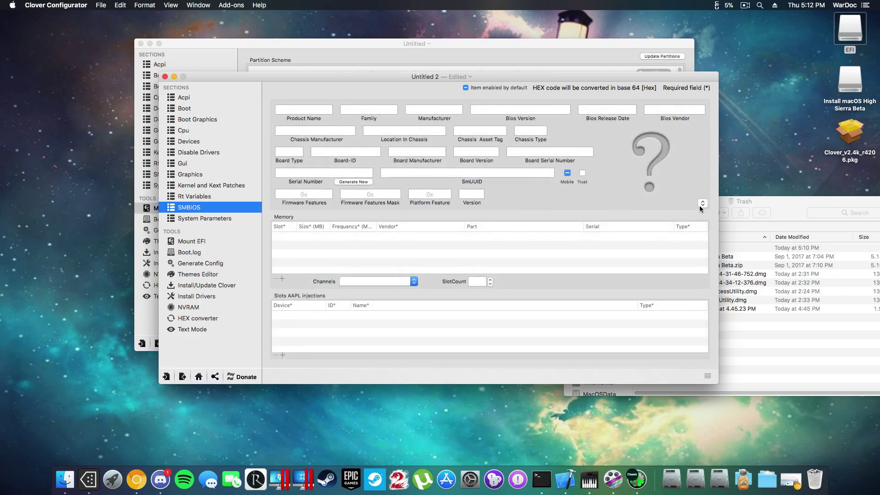
pyautogui.click(699, 205)
pyautogui.scroll(-10, 739, 367)
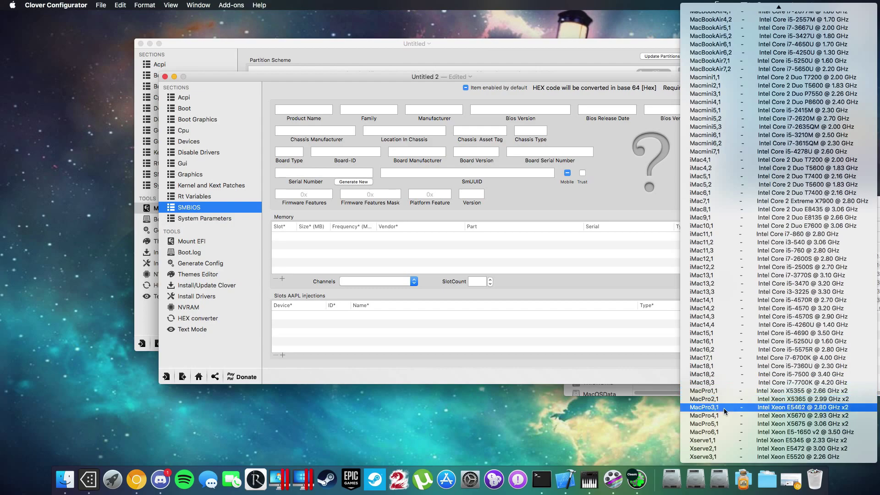
pyautogui.click(721, 433)
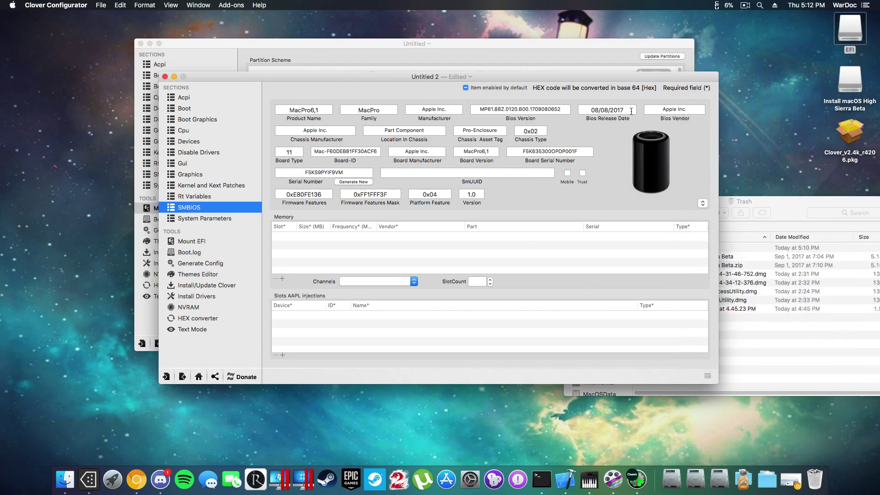
# - Copy the Board Serial Number value to the clipboard
pyautogui.click(632, 110)
pyautogui.moveTo(567, 110); pyautogui.dragTo(440, 105)
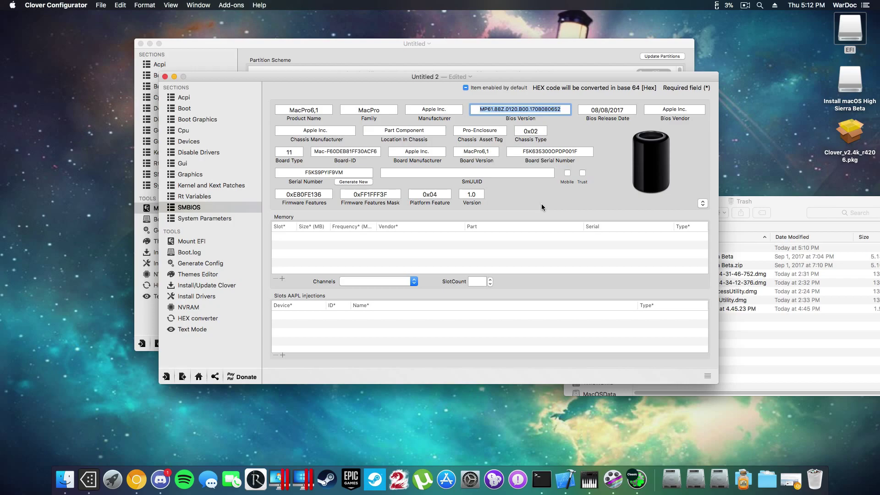
pyautogui.moveTo(518, 152); pyautogui.dragTo(594, 154)
pyautogui.rightClick(565, 148)
pyautogui.click(591, 187)
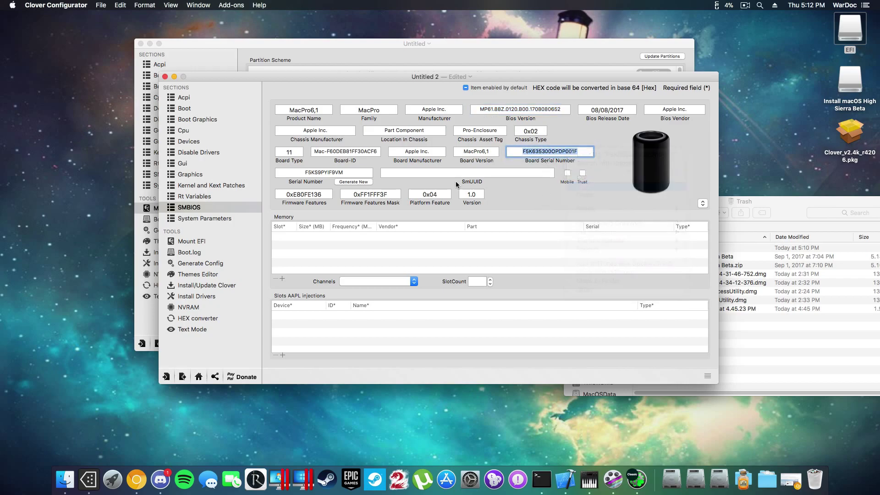
# - Paste the board serial into MLB and set CsrActiveConfig 0x37 and BooterConfig 0x28
pyautogui.click(187, 197)
pyautogui.click(472, 110)
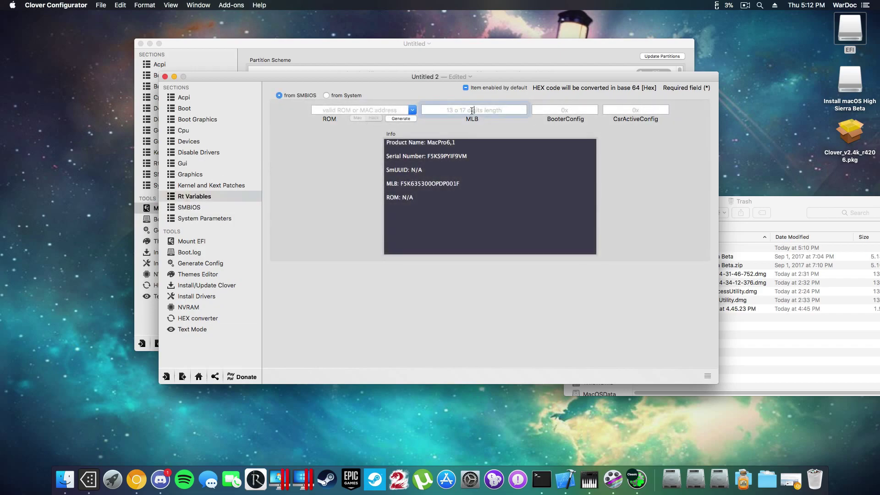
pyautogui.rightClick(472, 111)
pyautogui.click(486, 129)
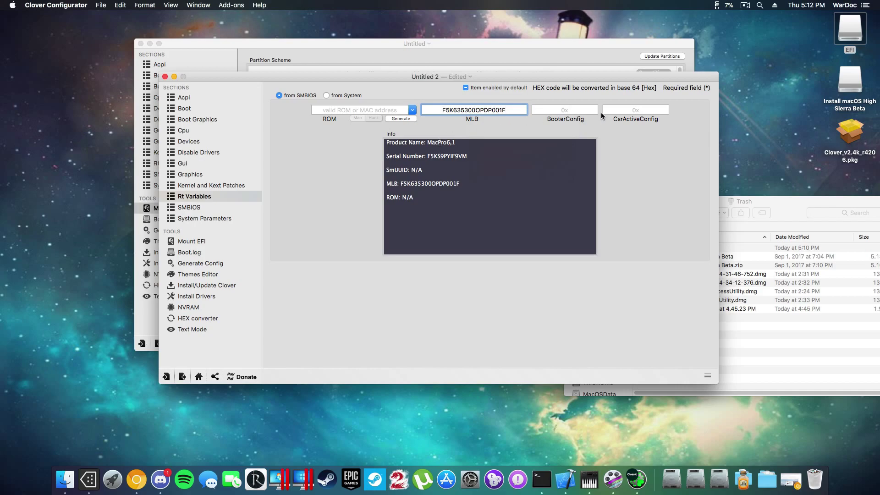
pyautogui.click(624, 109)
pyautogui.write('0x37')
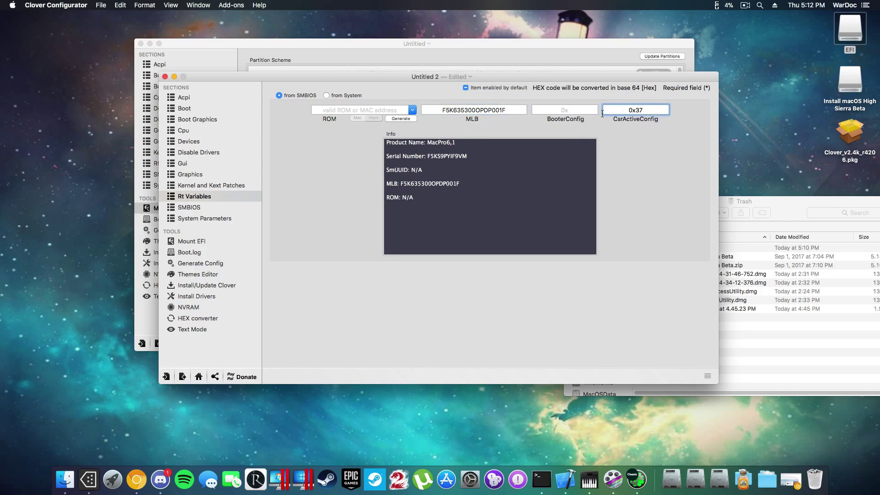
pyautogui.click(581, 110)
pyautogui.write('0x28')
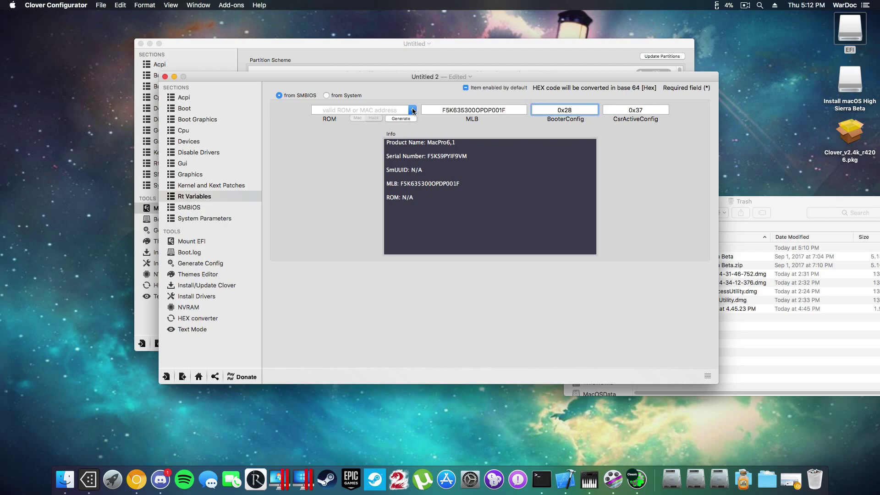
# - Set the ROM value to UseMacAddr0 after dismissing the missing UUID warning
pyautogui.click(401, 119)
pyautogui.click(500, 173)
pyautogui.click(414, 110)
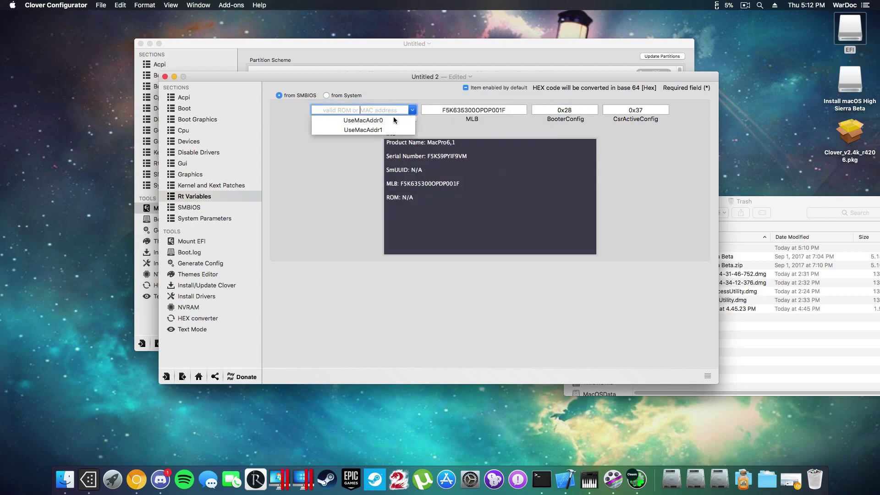
pyautogui.click(363, 120)
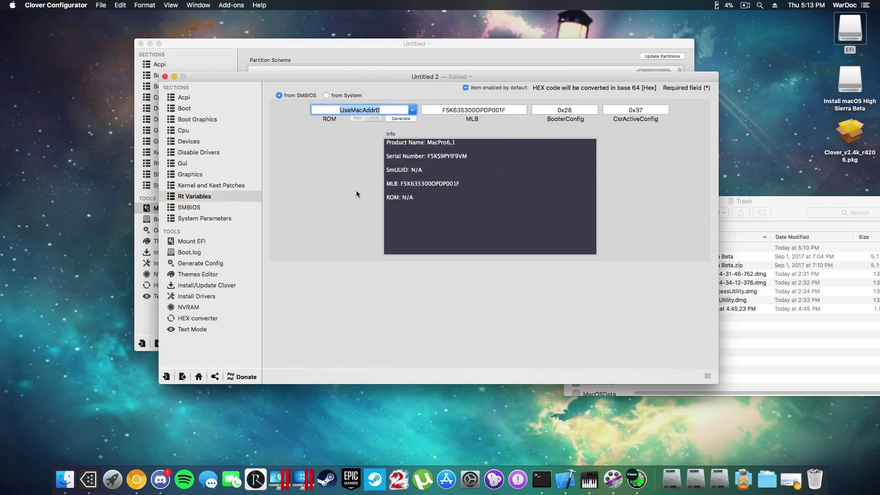
# - Generate a new Custom UUID in System Parameters, then open Terminal and enter 'uuid gen'
pyautogui.click(197, 208)
pyautogui.click(209, 219)
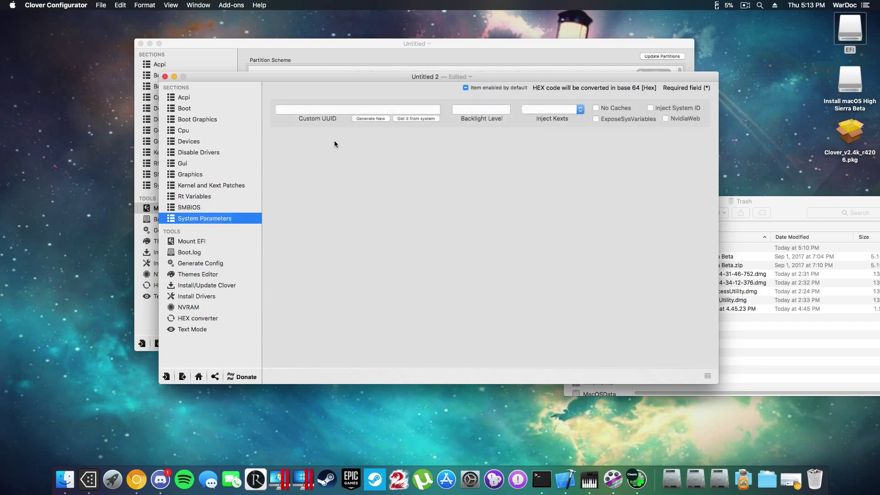
pyautogui.click(381, 120)
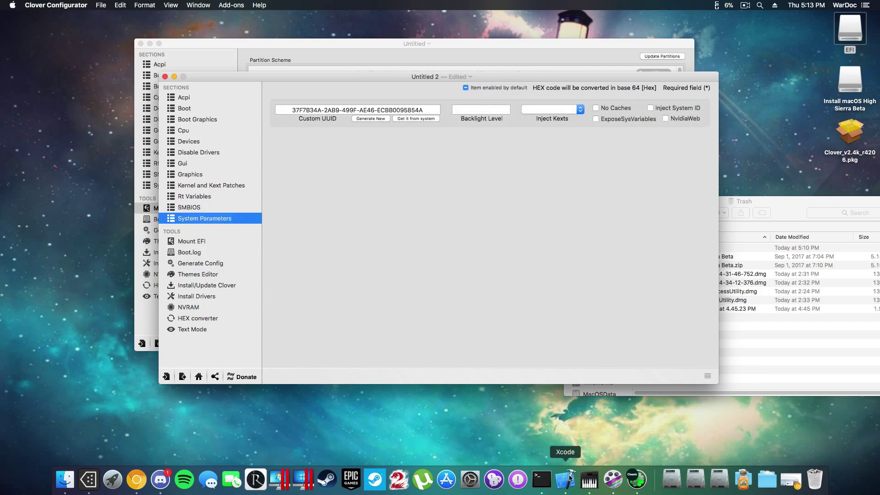
pyautogui.click(542, 479)
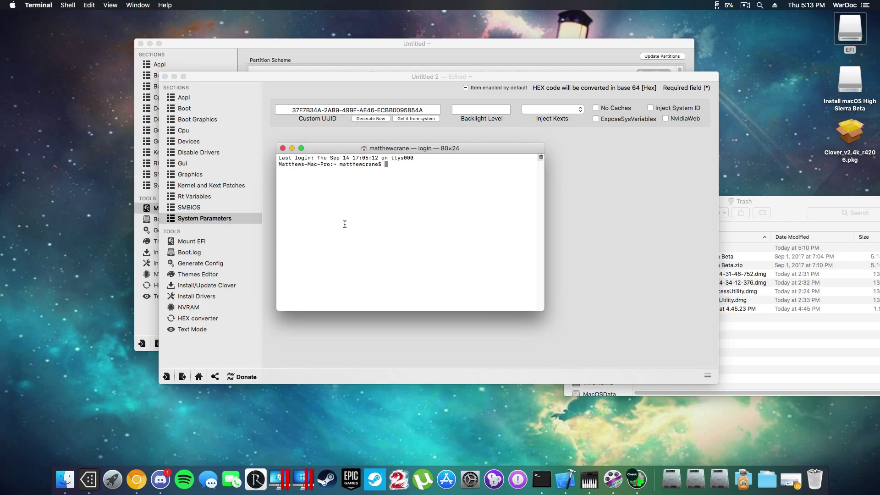
pyautogui.write('uuid gen')
# - Run 'uuid gen' and then 'gen uuid' in Terminal; both return command not found
pyautogui.press('Return')
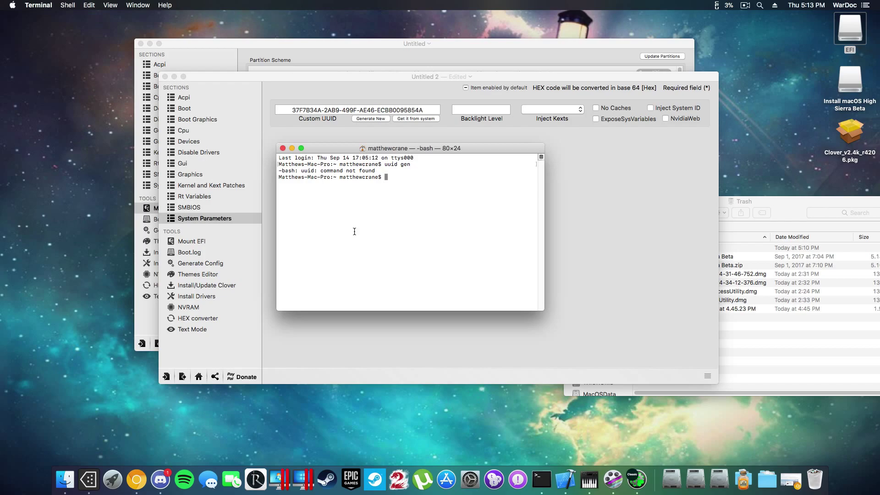
pyautogui.press('Up')
pyautogui.press('BackSpace')
pyautogui.press('BackSpace')
pyautogui.press('BackSpace')
pyautogui.press('BackSpace')
pyautogui.press('BackSpace')
pyautogui.press('BackSpace')
pyautogui.press('BackSpace')
pyautogui.press('BackSpace')
pyautogui.write('gen uuid')
pyautogui.press('Return')
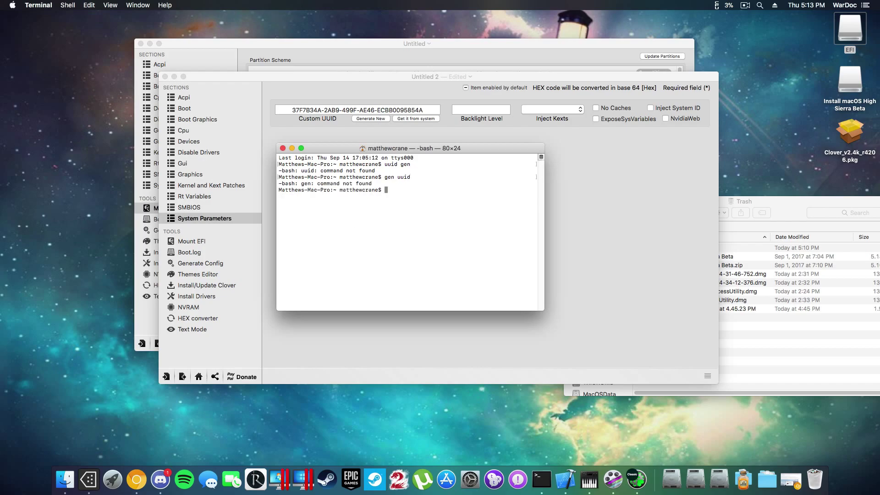
pyautogui.press('Up')
pyautogui.press('BackSpace')
pyautogui.press('BackSpace')
pyautogui.press('BackSpace')
# - Rearrange the SMBIOS, Untitled 2 and partition list windows so Terminal is in front
pyautogui.click(193, 208)
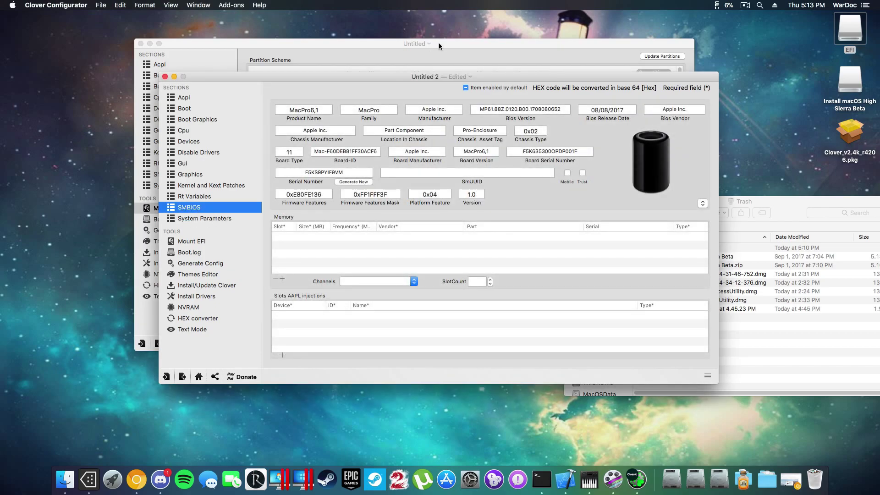
pyautogui.moveTo(411, 77)
pyautogui.mouseDown()
pyautogui.moveTo(412, 178)
pyautogui.moveTo(412, 82)
pyautogui.mouseUp()
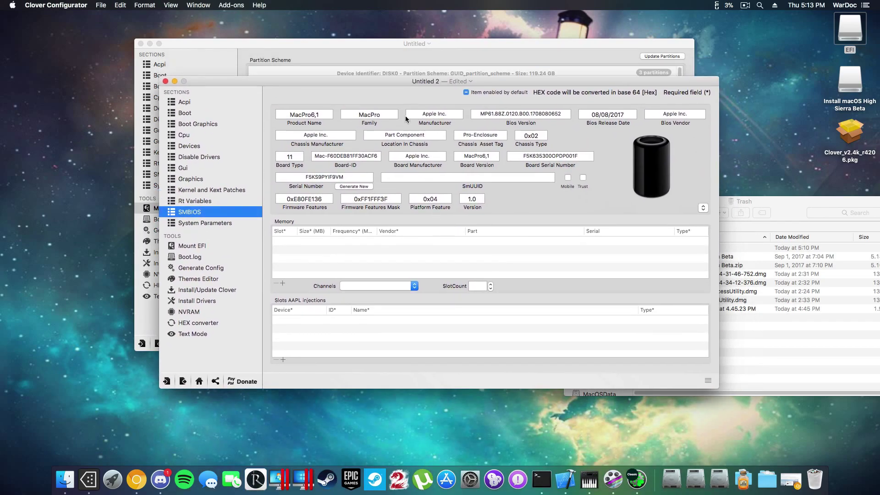
pyautogui.click(405, 73)
pyautogui.moveTo(416, 44); pyautogui.dragTo(426, 181)
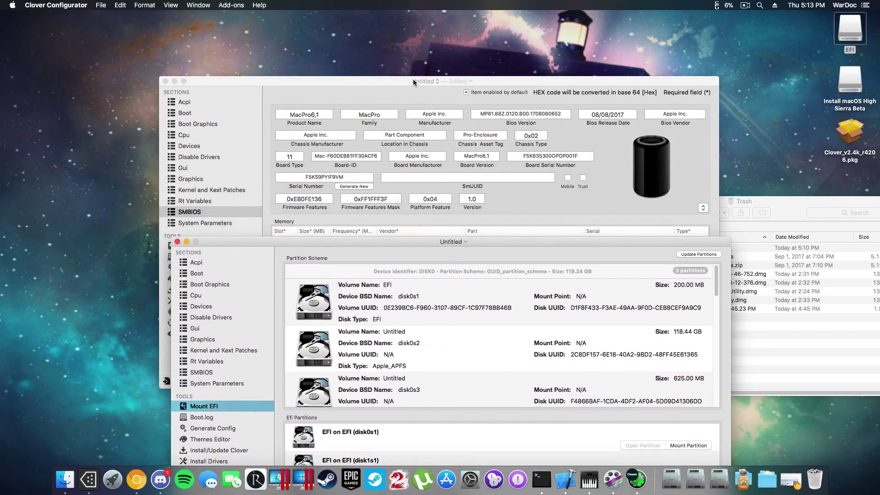
pyautogui.moveTo(413, 81); pyautogui.dragTo(440, 243)
pyautogui.click(450, 216)
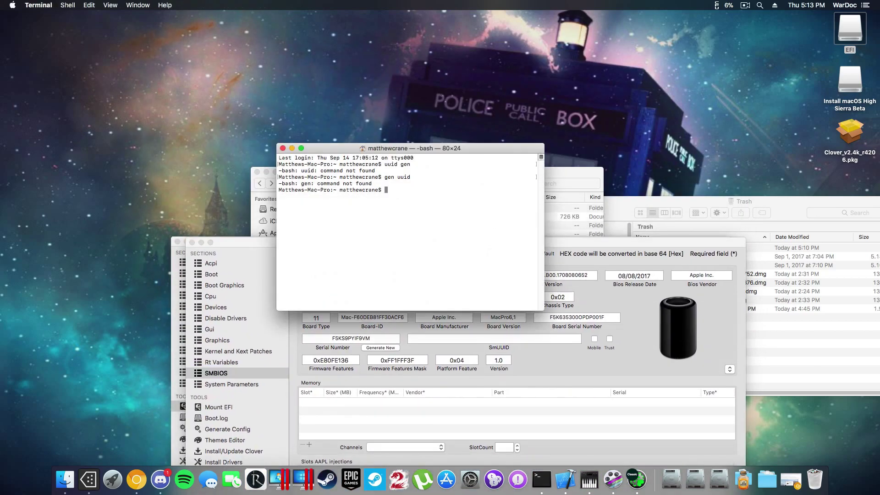
# - Run uuidgen in Terminal to print a freshly generated UUID
pyautogui.write('g')
pyautogui.press('BackSpace')
pyautogui.write('uuidgen')
pyautogui.press('Return')
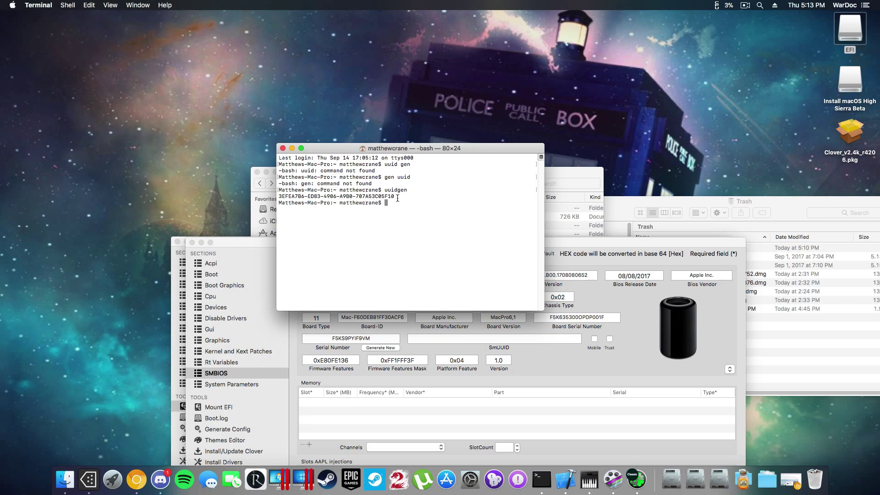
# - Copy the UUID printed by uuidgen and paste it into the SMBIOS SmUUID field
pyautogui.moveTo(395, 196); pyautogui.dragTo(300, 194)
pyautogui.rightClick(300, 194)
pyautogui.click(311, 245)
pyautogui.moveTo(259, 246); pyautogui.dragTo(242, 68)
pyautogui.rightClick(419, 164)
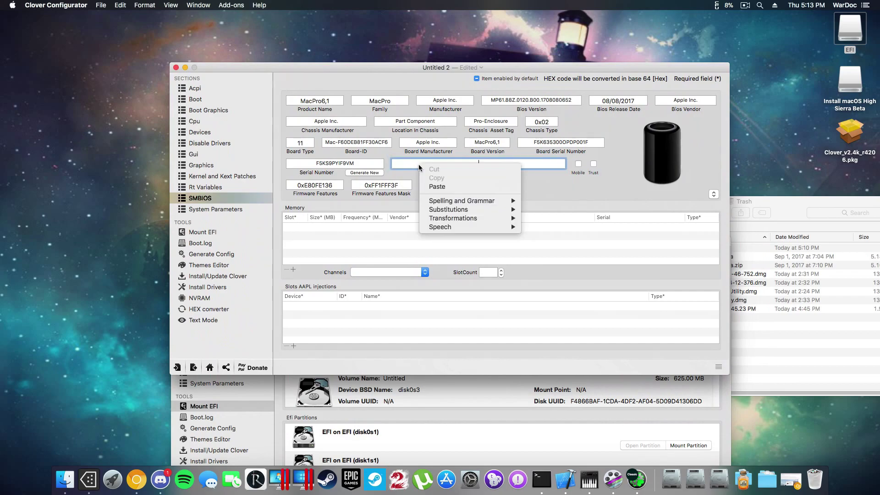
pyautogui.click(447, 187)
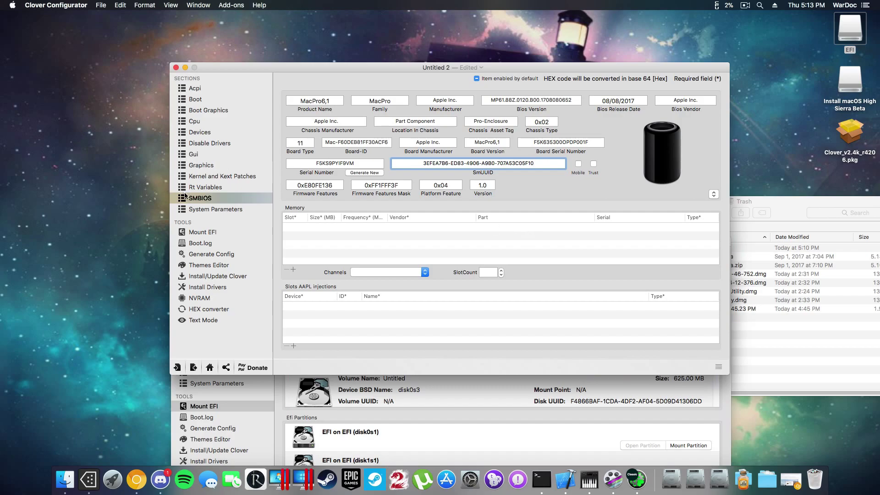
# - In System Parameters, set Inject Kexts to Yes and enable ExposeSysVariables and Inject System ID
pyautogui.click(202, 210)
pyautogui.click(551, 99)
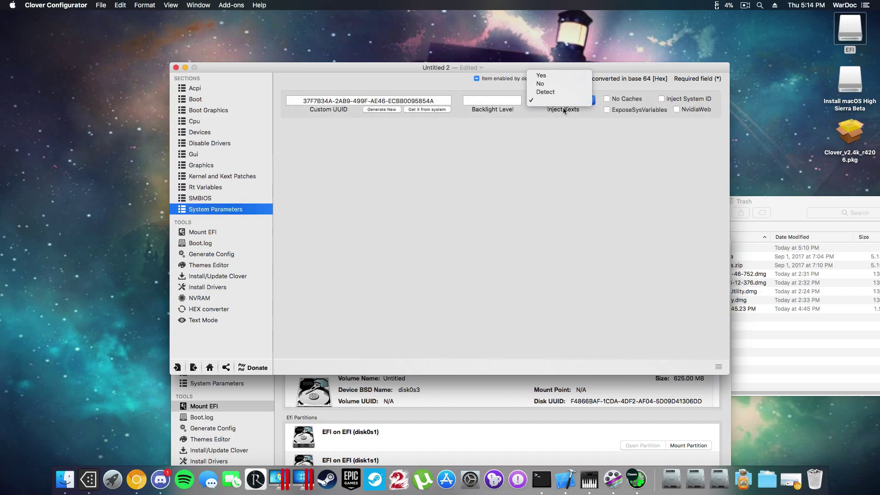
pyautogui.click(552, 76)
pyautogui.click(616, 110)
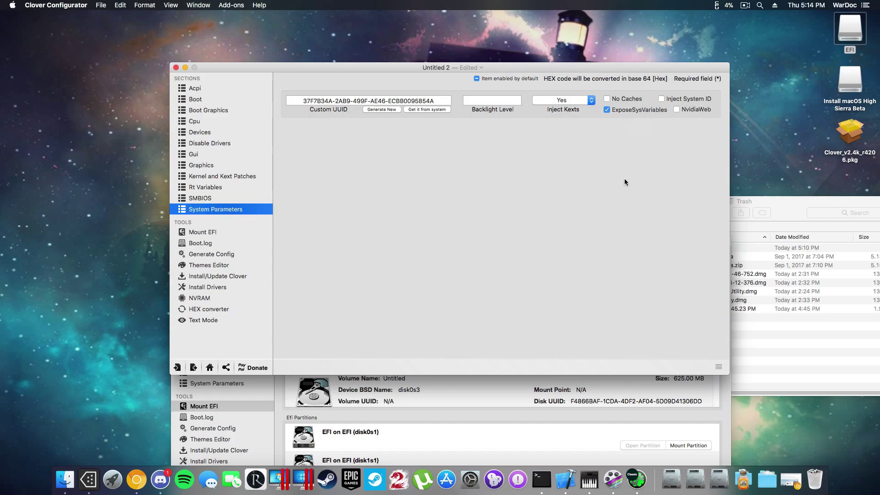
pyautogui.click(661, 99)
# - Save the configuration as config.plist in the EFI volume's EFI/CLOVER folder, then close it
pyautogui.moveTo(367, 69); pyautogui.dragTo(359, 46)
pyautogui.click(101, 5)
pyautogui.click(121, 57)
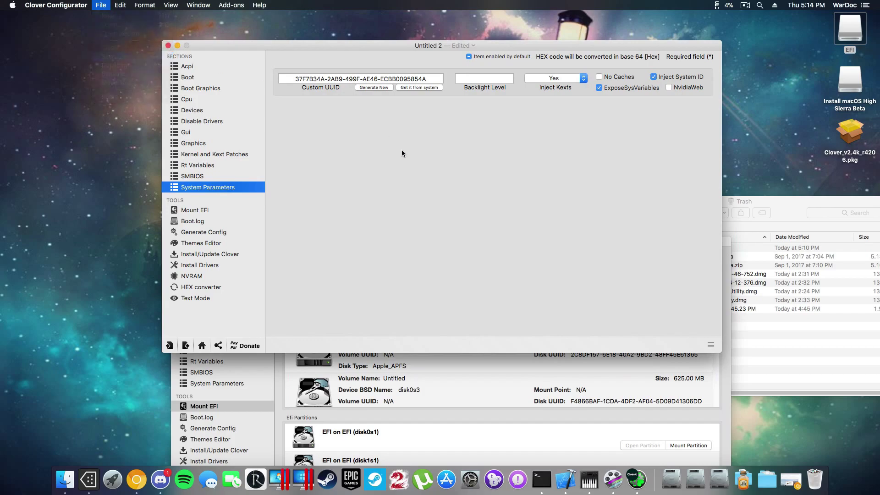
pyautogui.click(464, 105)
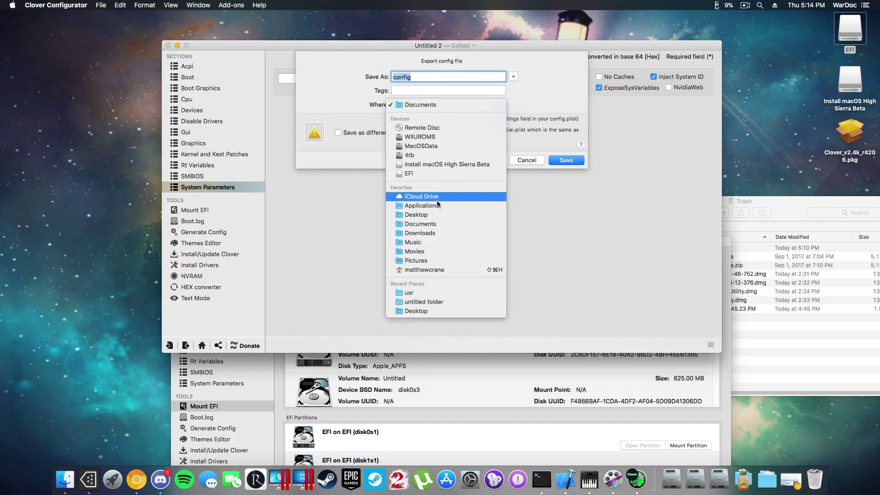
pyautogui.click(426, 174)
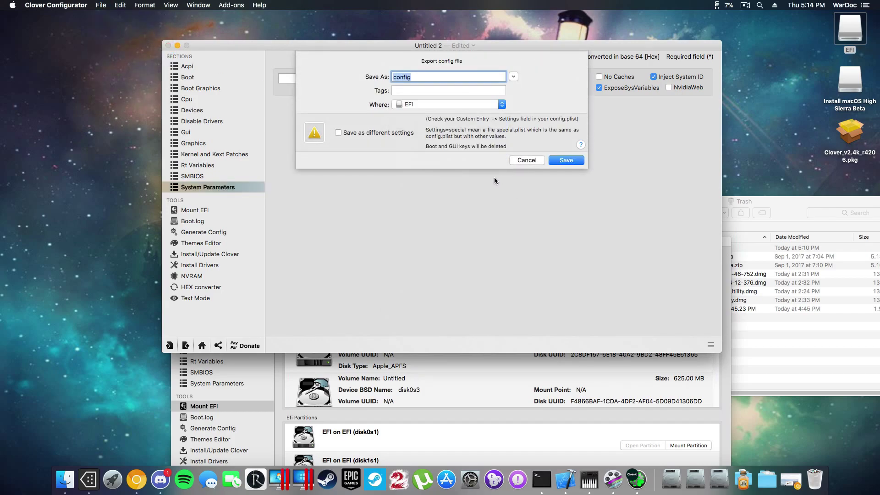
pyautogui.click(495, 105)
pyautogui.click(514, 79)
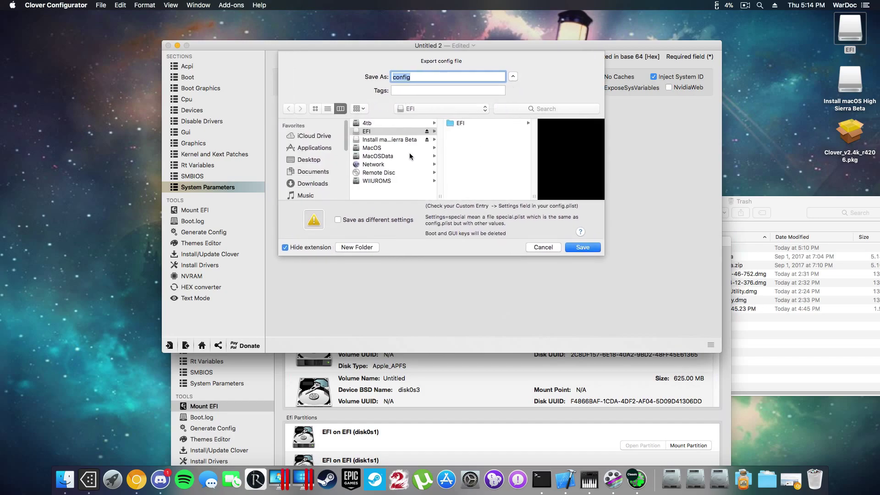
pyautogui.click(456, 124)
pyautogui.click(482, 133)
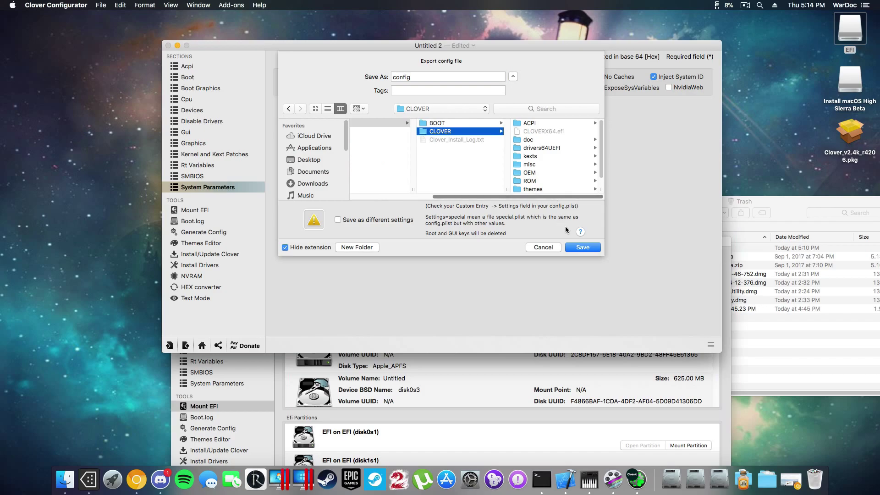
pyautogui.click(582, 248)
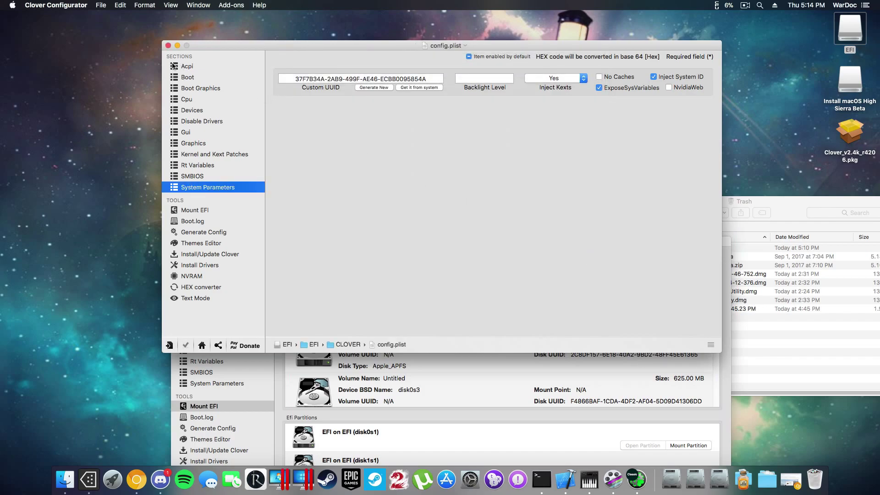
pyautogui.click(168, 46)
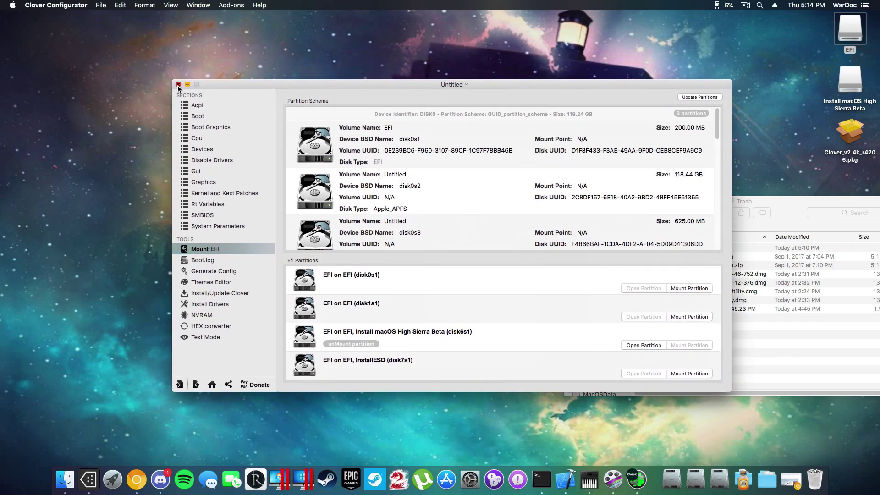
# - Close Clover Configurator, open CLOVER's kexts/Other folder with its five kexts, and close Trash
pyautogui.click(179, 85)
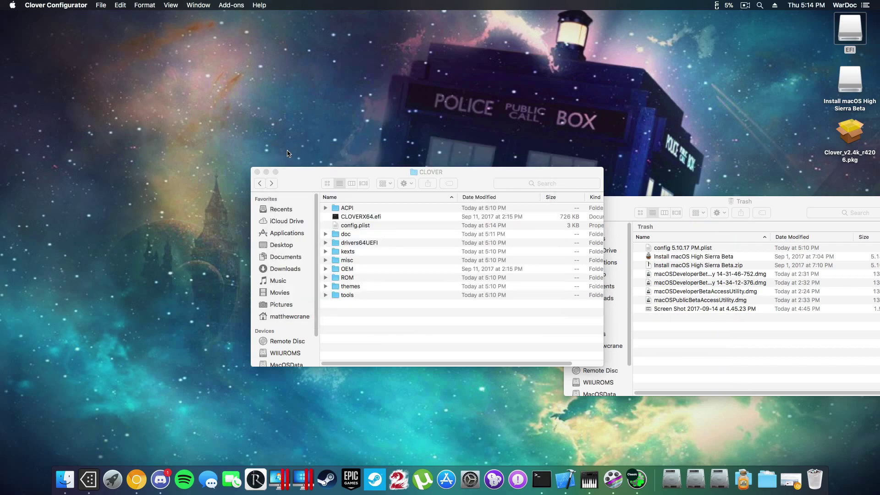
pyautogui.moveTo(454, 187); pyautogui.dragTo(429, 144)
pyautogui.doubleClick(324, 209)
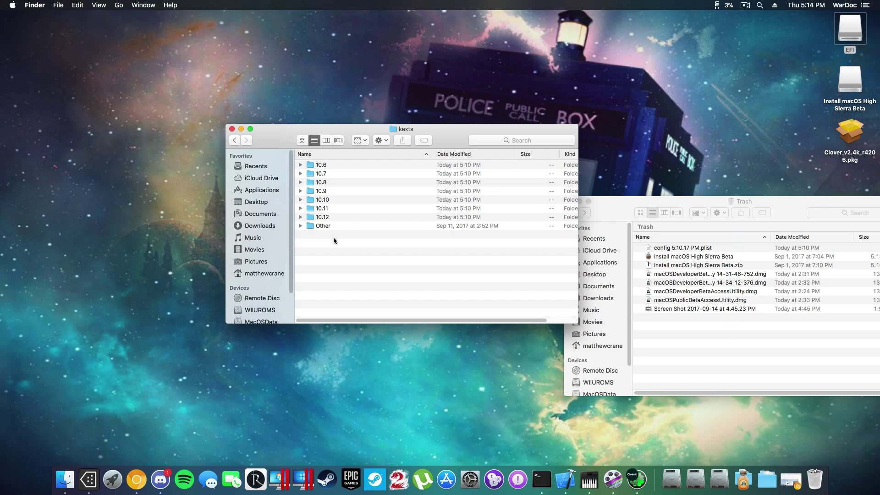
pyautogui.doubleClick(326, 225)
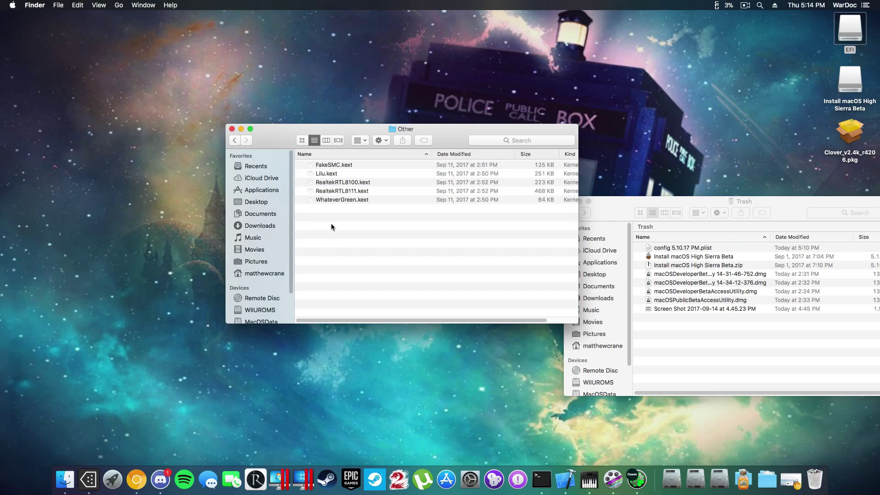
pyautogui.click(329, 174)
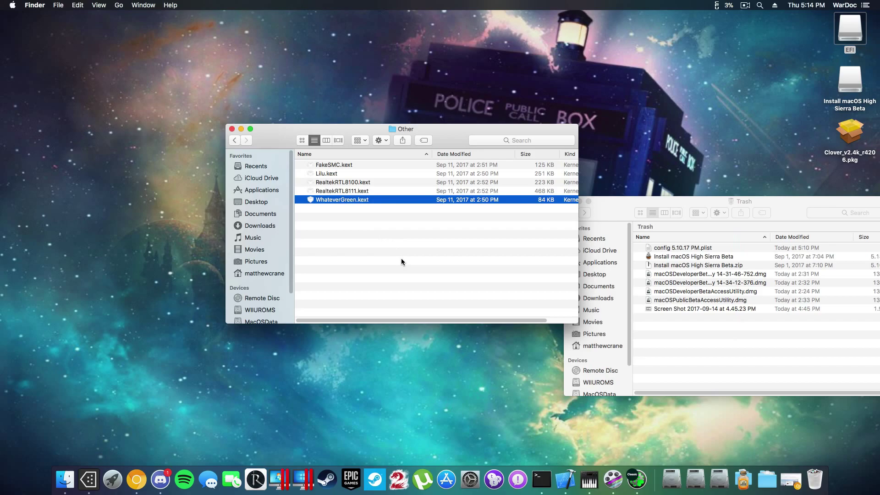
pyautogui.moveTo(559, 206); pyautogui.dragTo(538, 202)
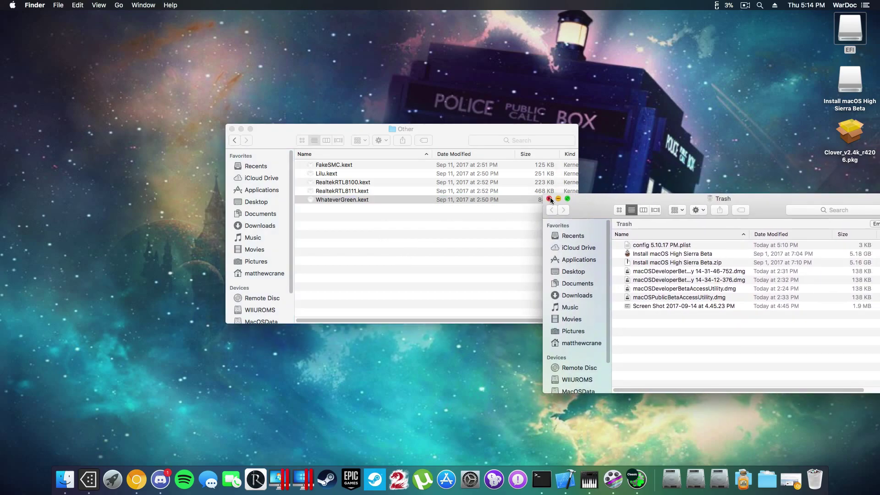
pyautogui.click(549, 199)
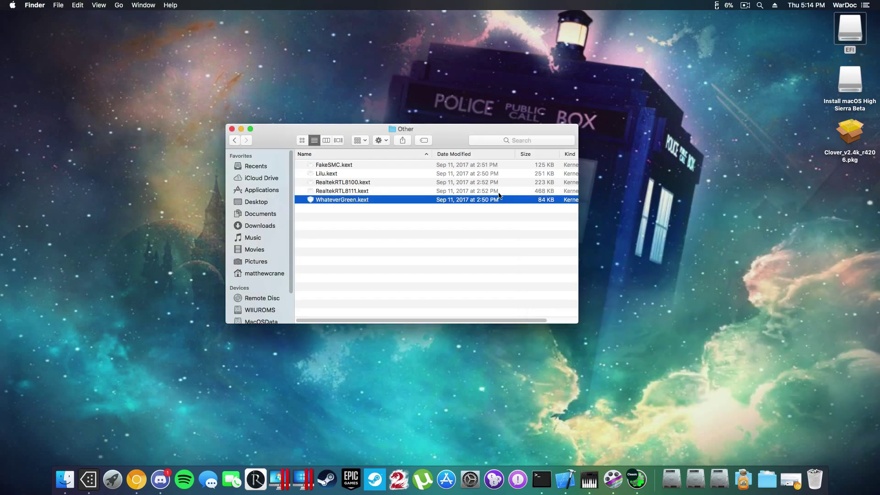
# - Close the Other window and create a desktop folder named 10.13stuffs
pyautogui.click(231, 130)
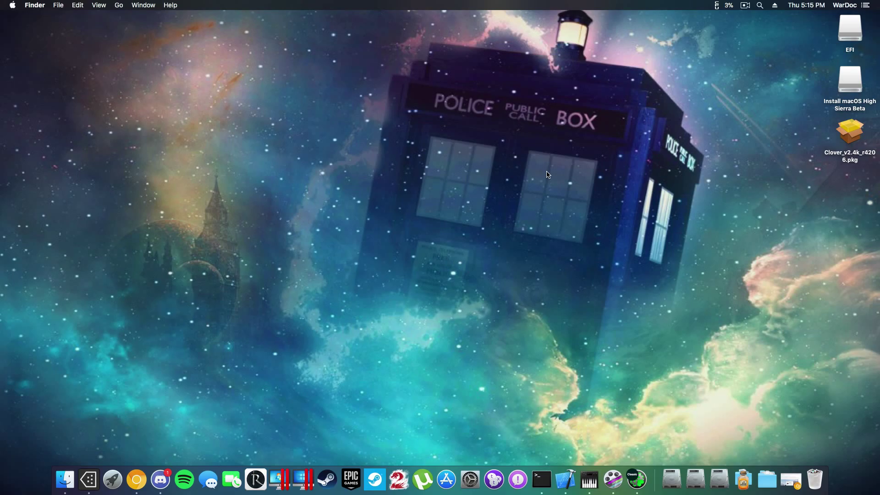
pyautogui.moveTo(854, 151); pyautogui.dragTo(106, 110)
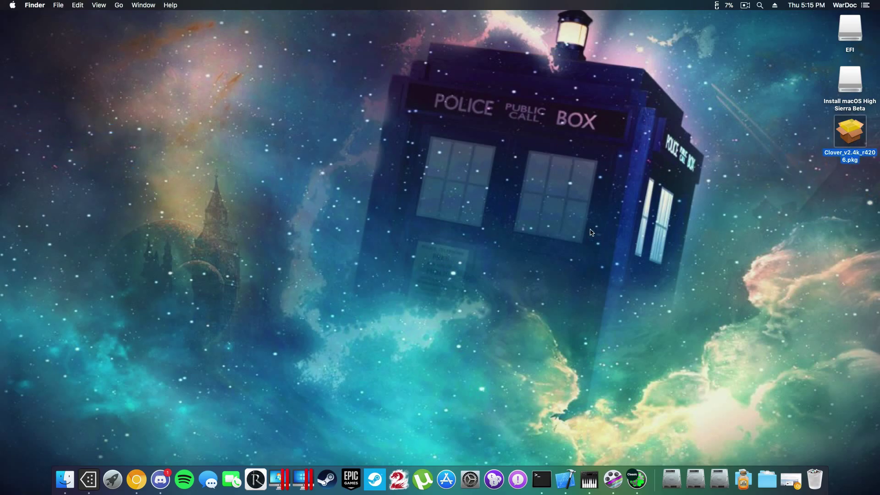
pyautogui.rightClick(427, 200)
pyautogui.click(477, 209)
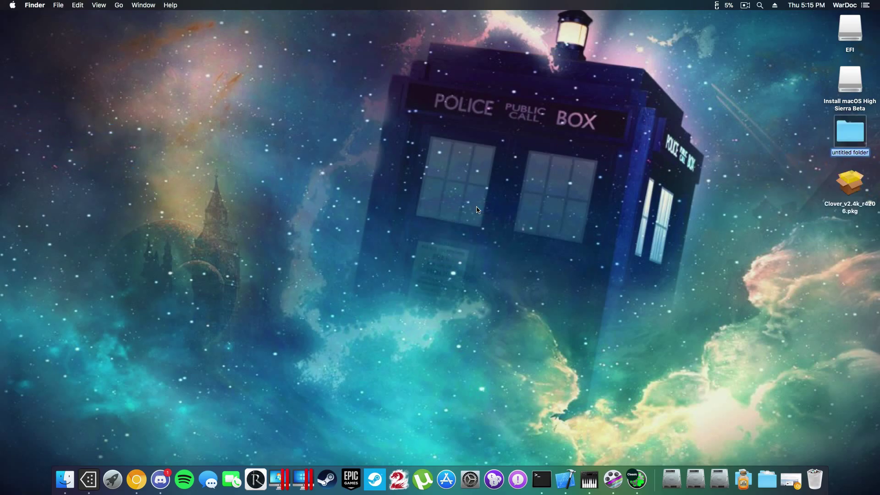
pyautogui.write('10.13stuffs')
pyautogui.press('Return')
# - Open 10.13stuffs alongside the EFI volume's EFI > CLOVER > kexts > Other folder
pyautogui.doubleClick(851, 137)
pyautogui.doubleClick(849, 25)
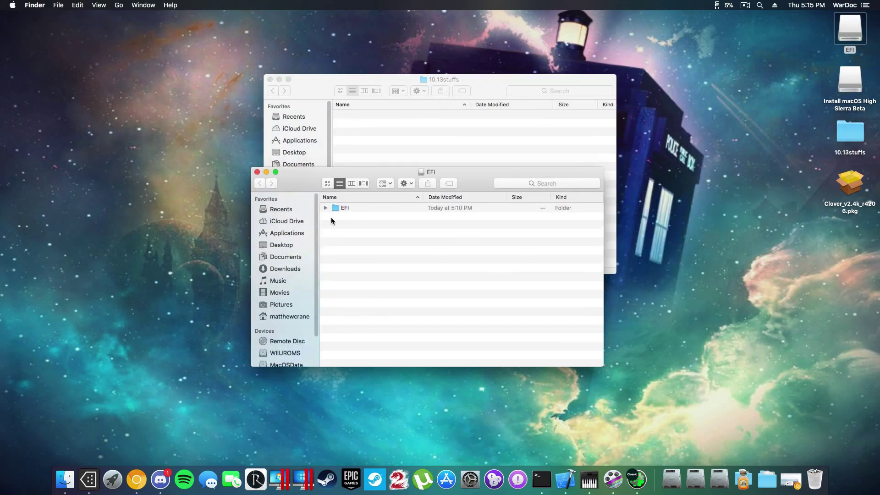
pyautogui.moveTo(383, 180); pyautogui.dragTo(637, 212)
pyautogui.doubleClick(606, 248)
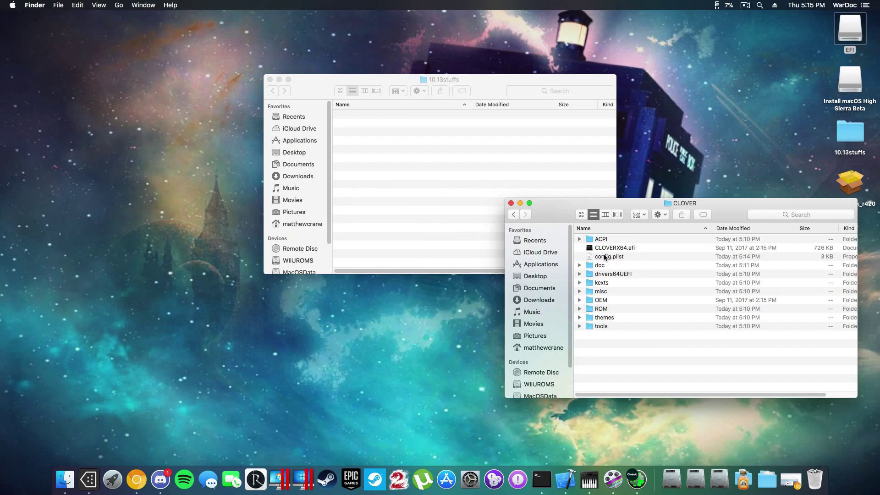
pyautogui.doubleClick(602, 283)
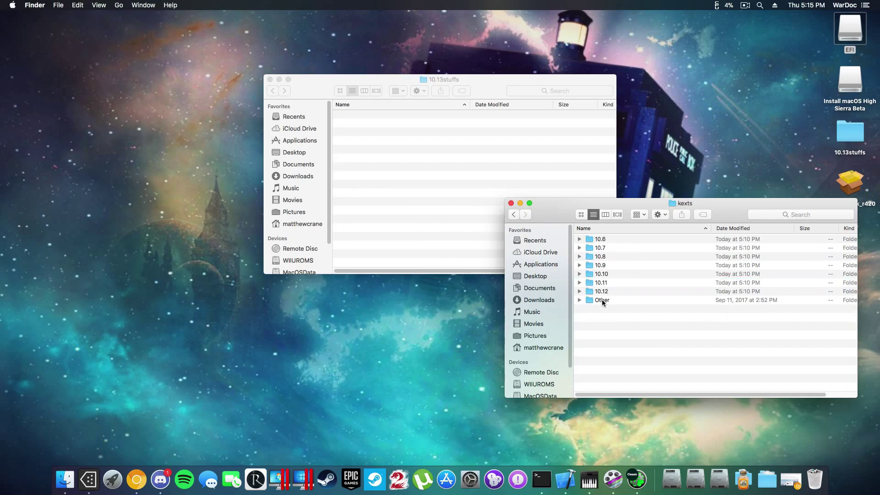
pyautogui.doubleClick(602, 300)
# - Copy the five kexts and Clover_v2.4k_r4206.pkg into 10.13stuffs, then close the Other window
pyautogui.moveTo(604, 309); pyautogui.dragTo(447, 180)
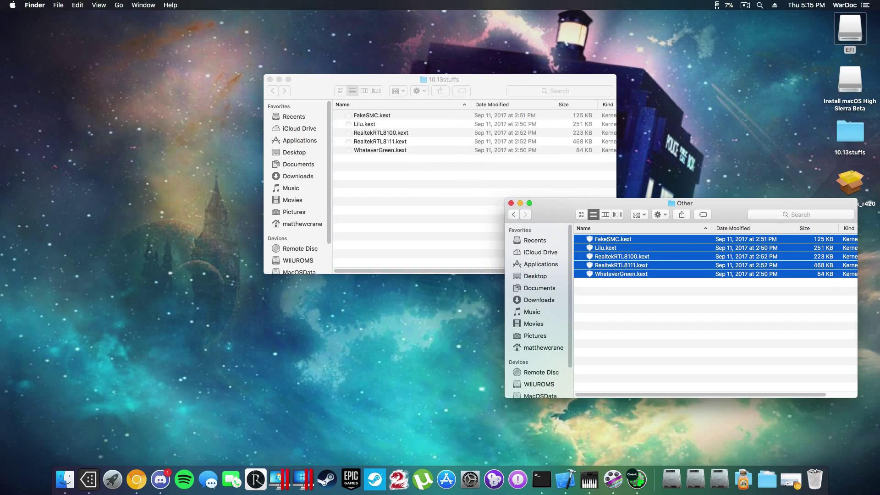
pyautogui.moveTo(851, 183); pyautogui.dragTo(447, 188)
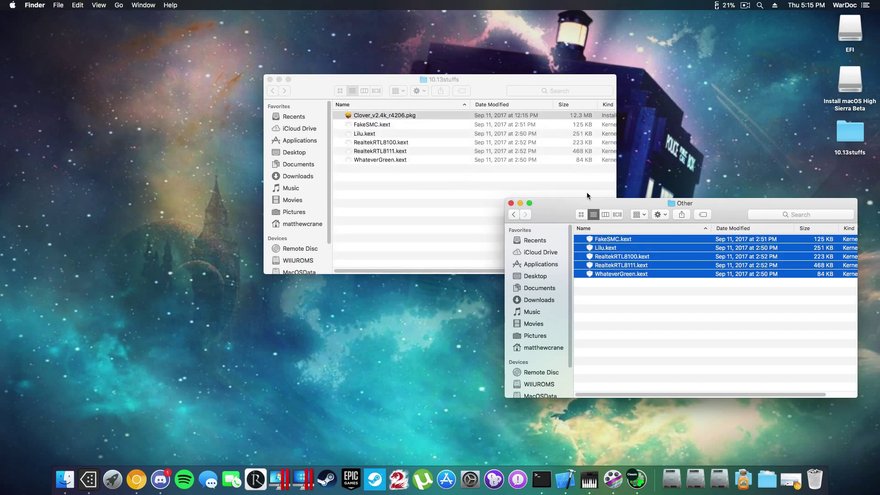
pyautogui.click(476, 204)
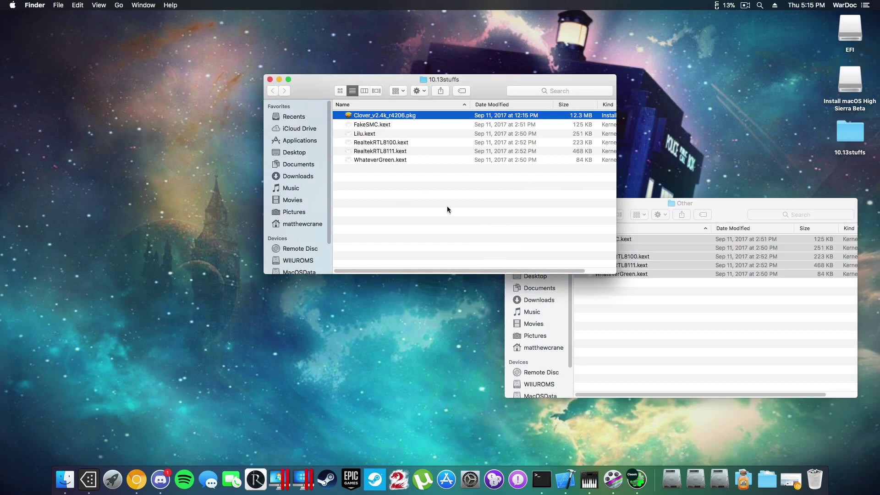
pyautogui.moveTo(730, 207); pyautogui.dragTo(677, 203)
pyautogui.click(458, 199)
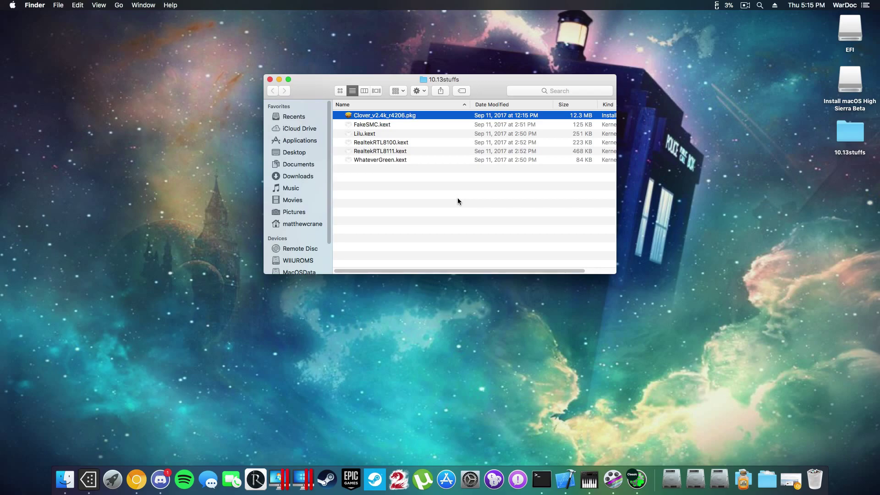
pyautogui.click(467, 227)
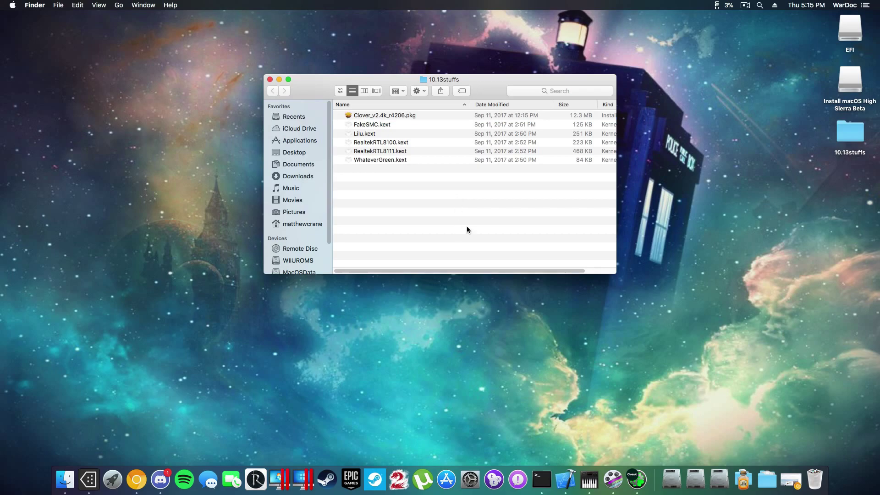